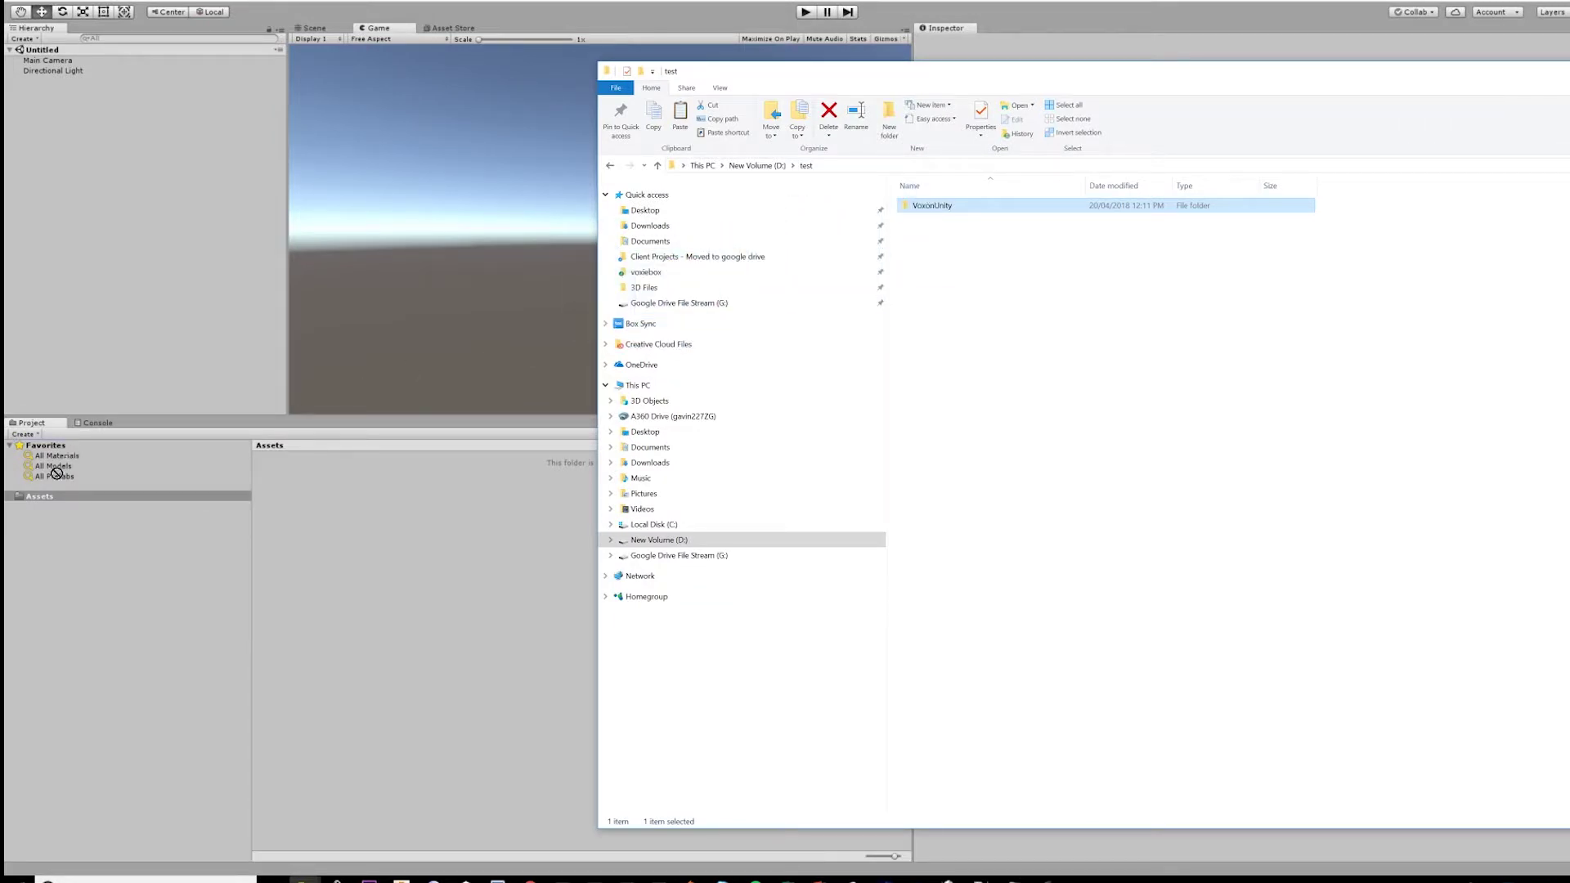
Import the VoxonUnity folder into Assets, and move StreamingAssets from its examples folder to the Assets root
drag(62, 495, 66, 499)
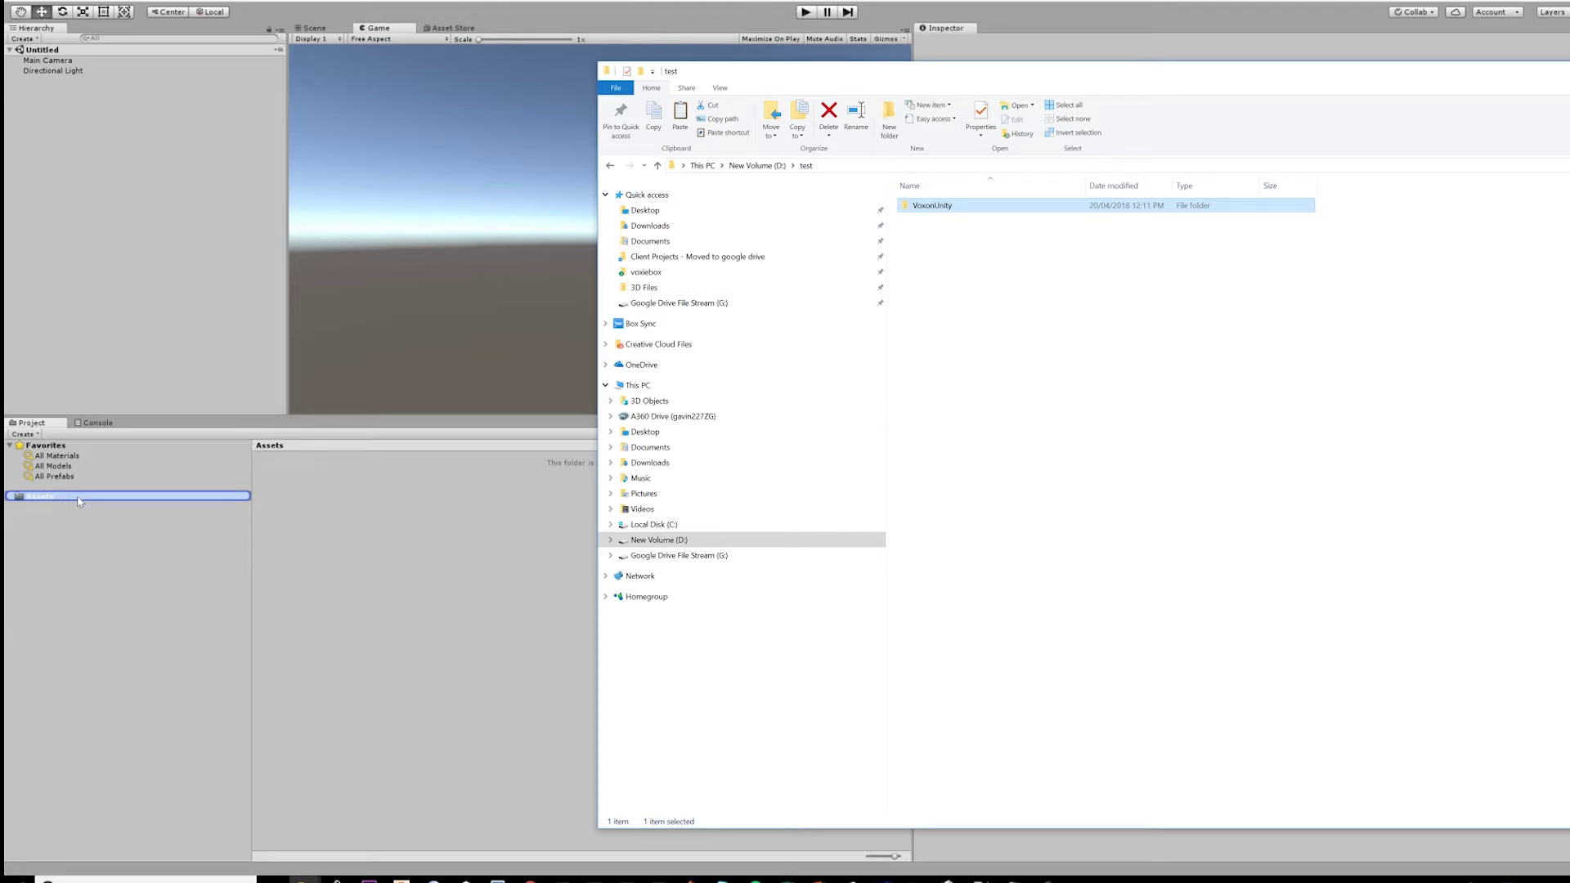
drag(81, 501, 395, 493)
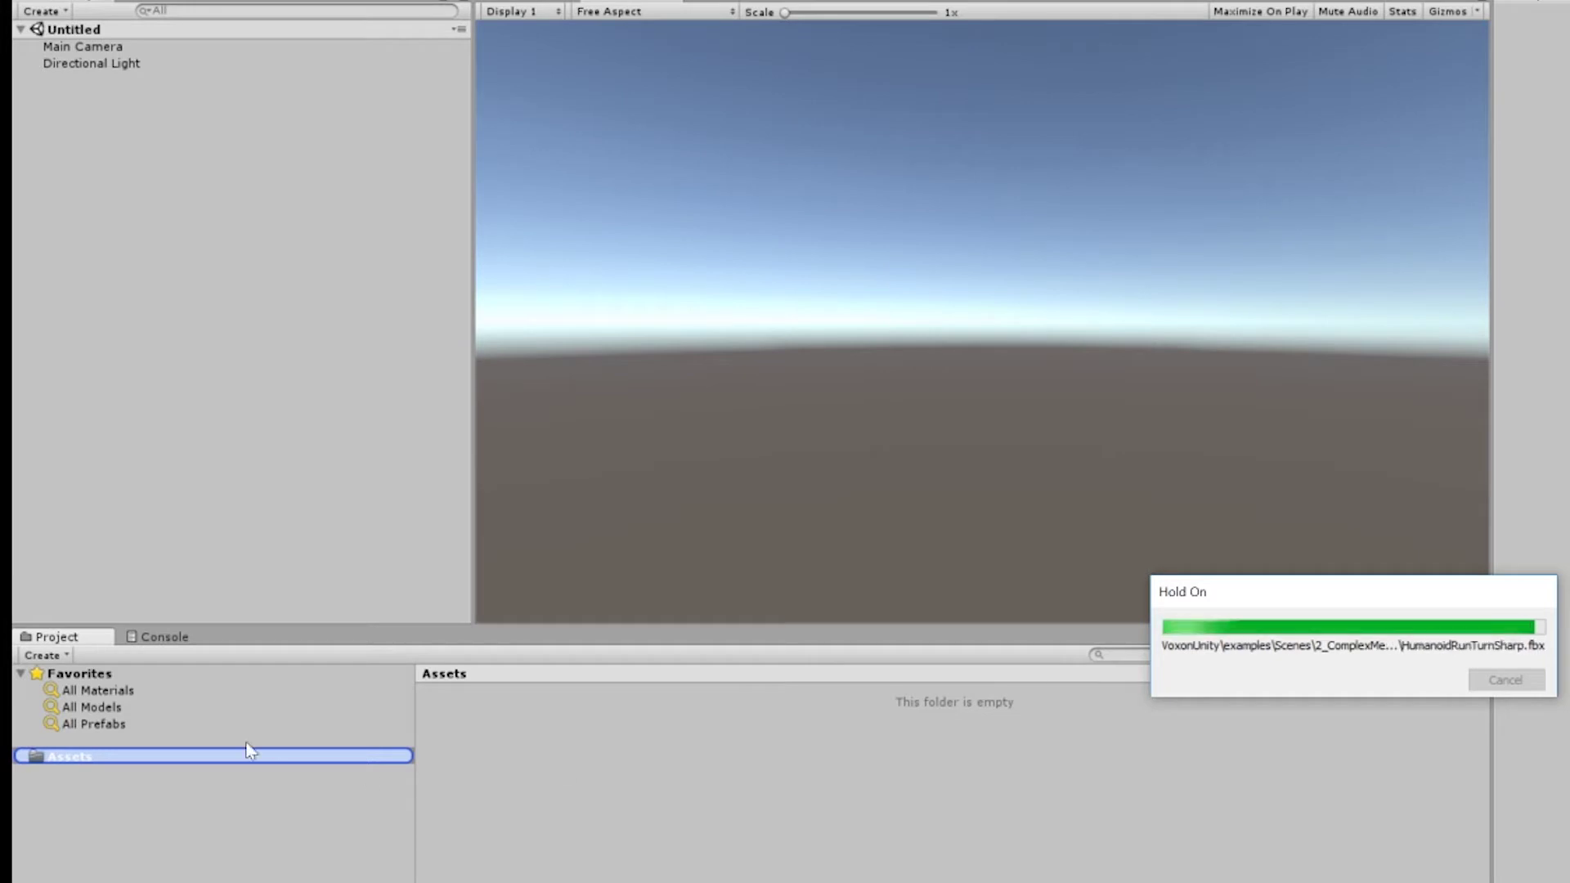
click(35, 774)
click(65, 843)
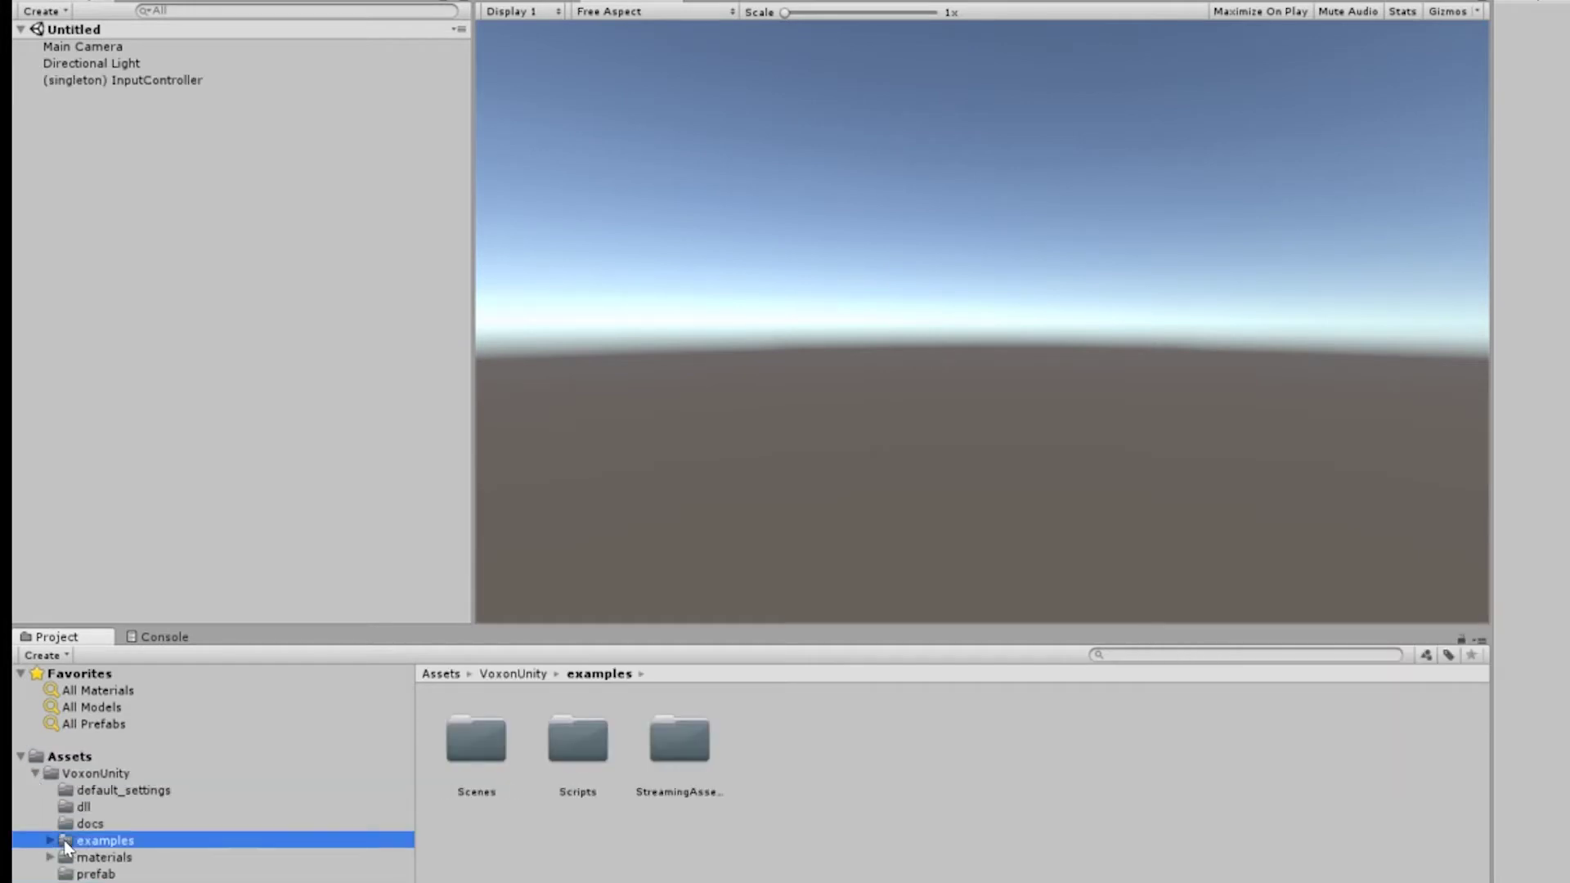
click(680, 753)
drag(364, 739, 74, 756)
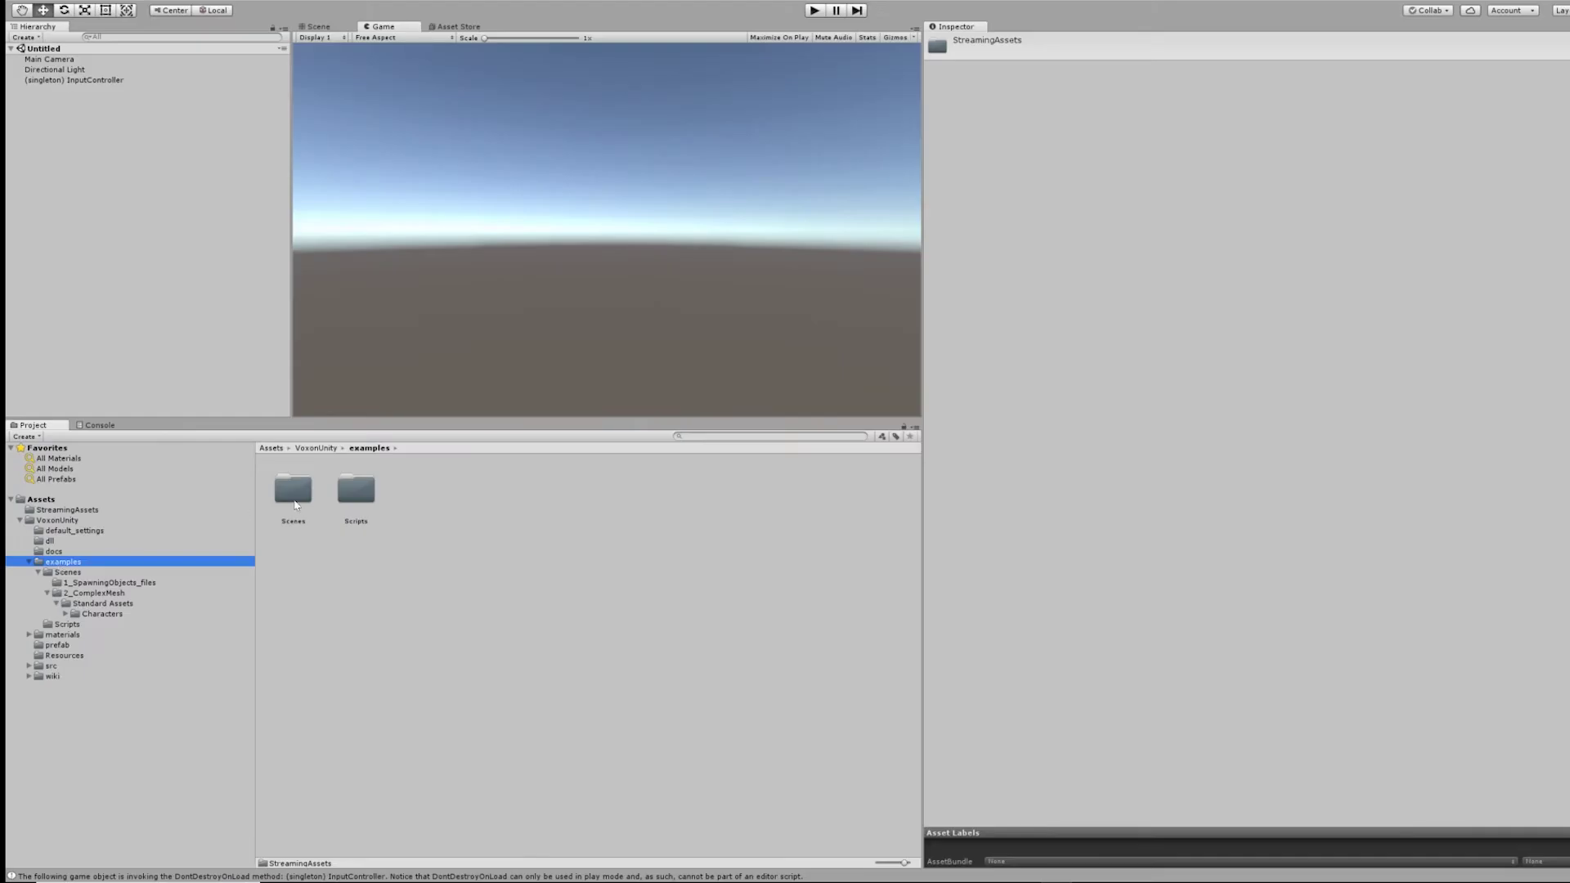
Open 0_BasicScene from the examples' Scenes folder and view the whole capture volume in the scene view
double_click(294, 490)
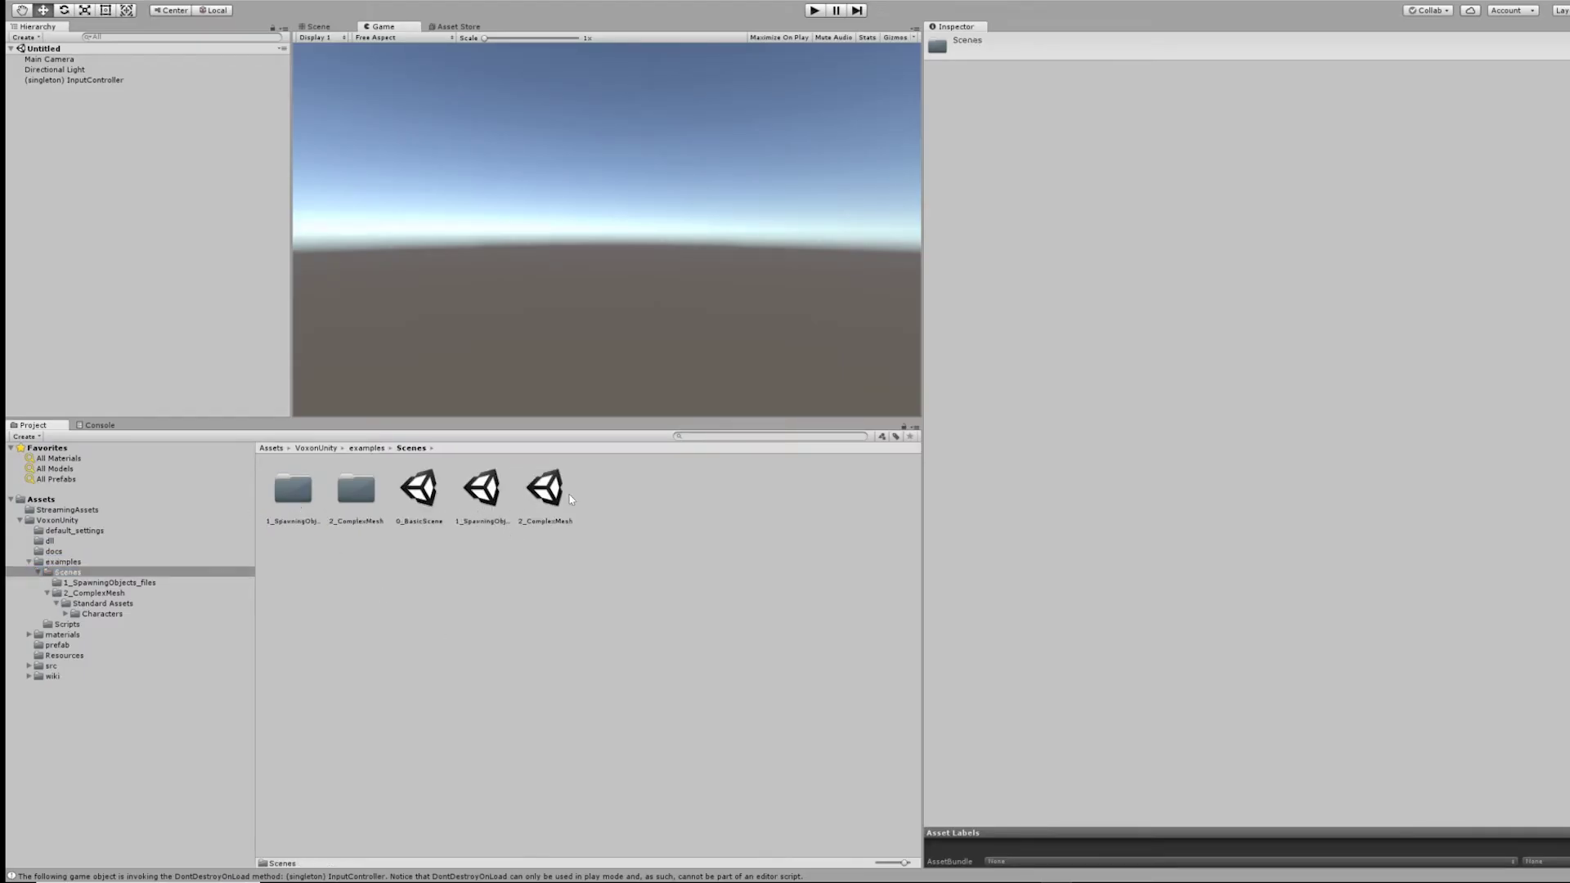
double_click(417, 483)
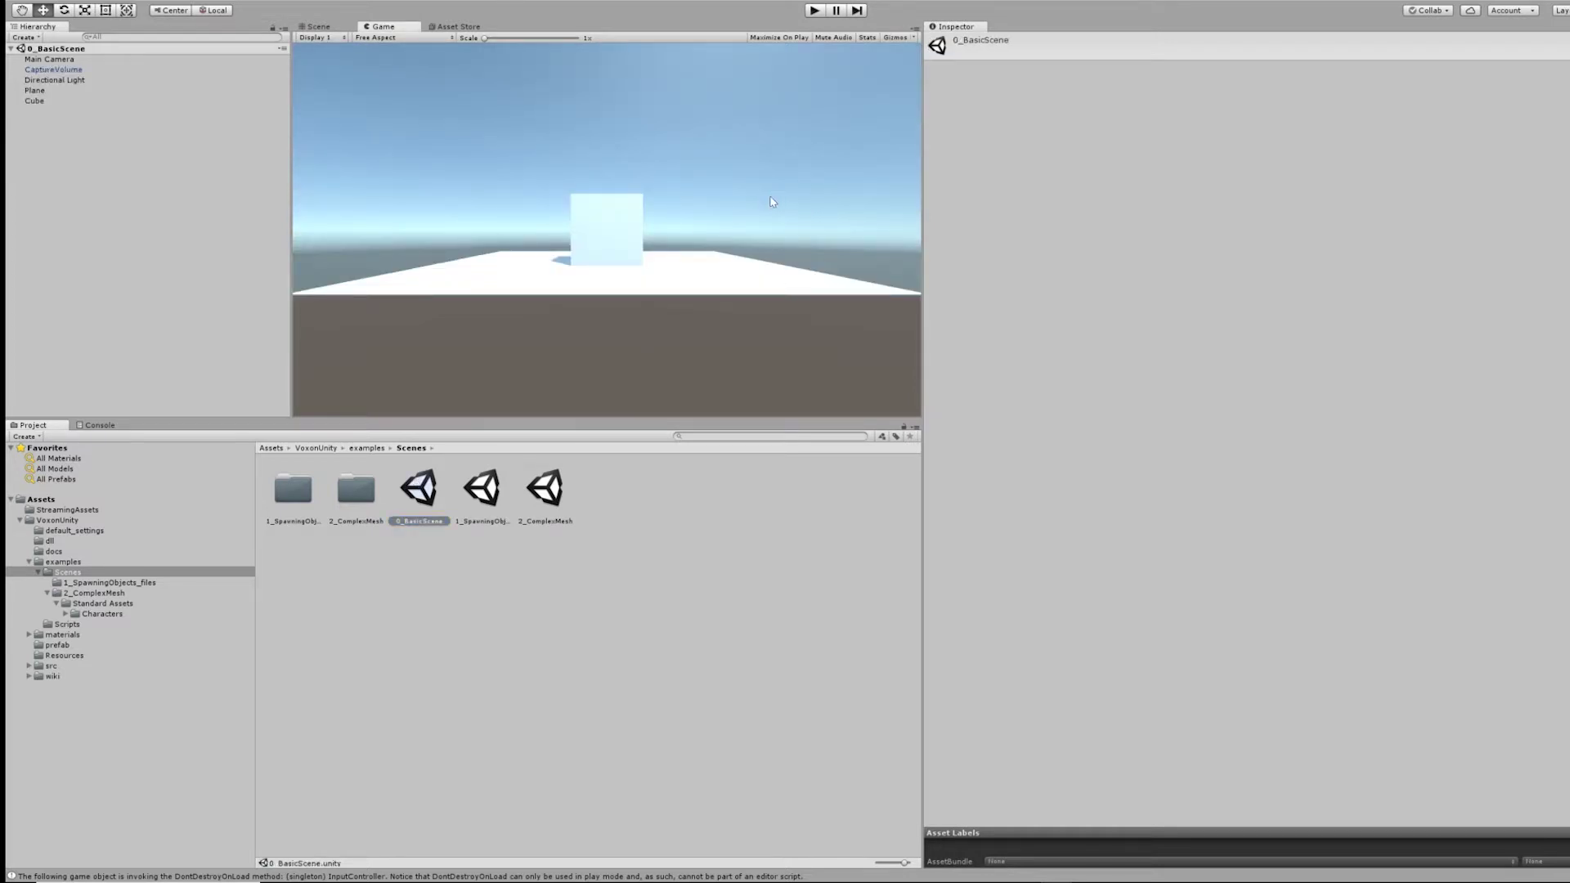
click(319, 27)
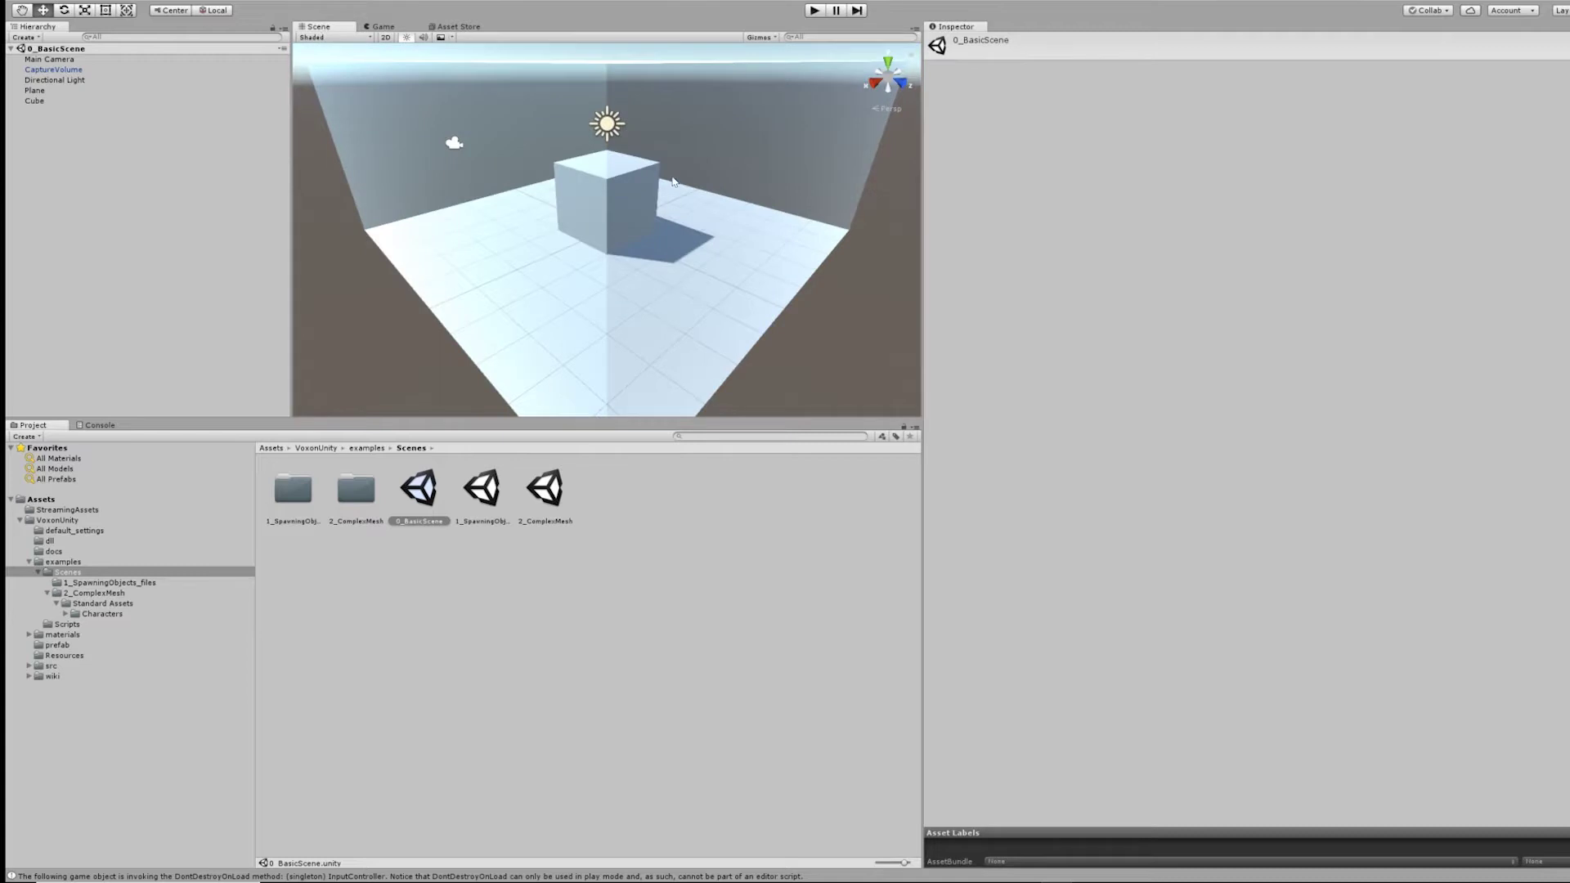
scroll(674, 180, down, 10)
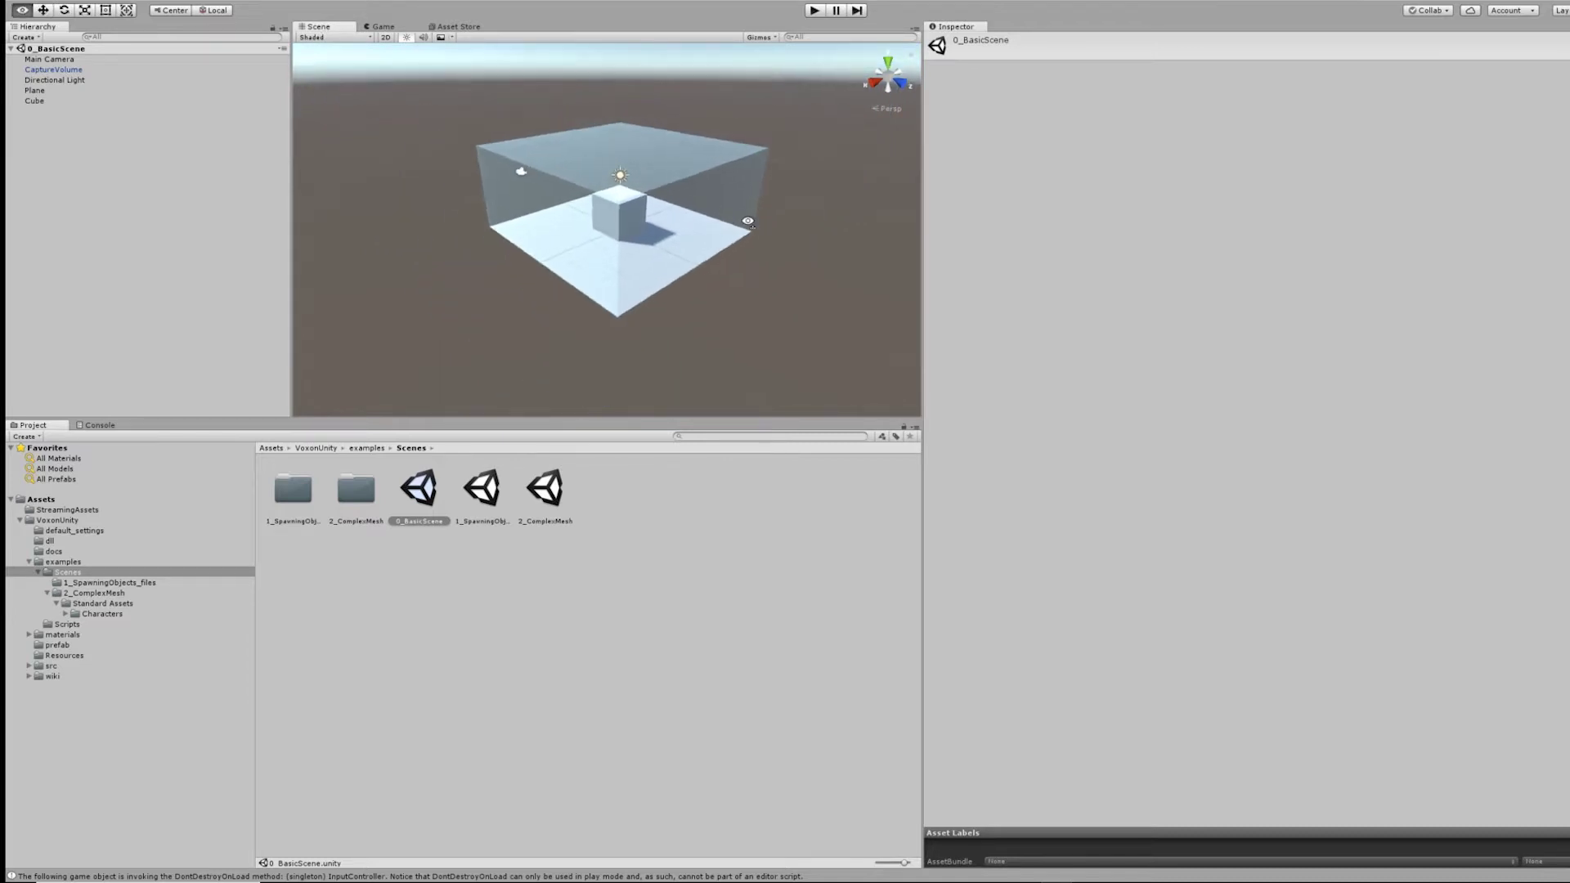
alt+drag(749, 222, 759, 224)
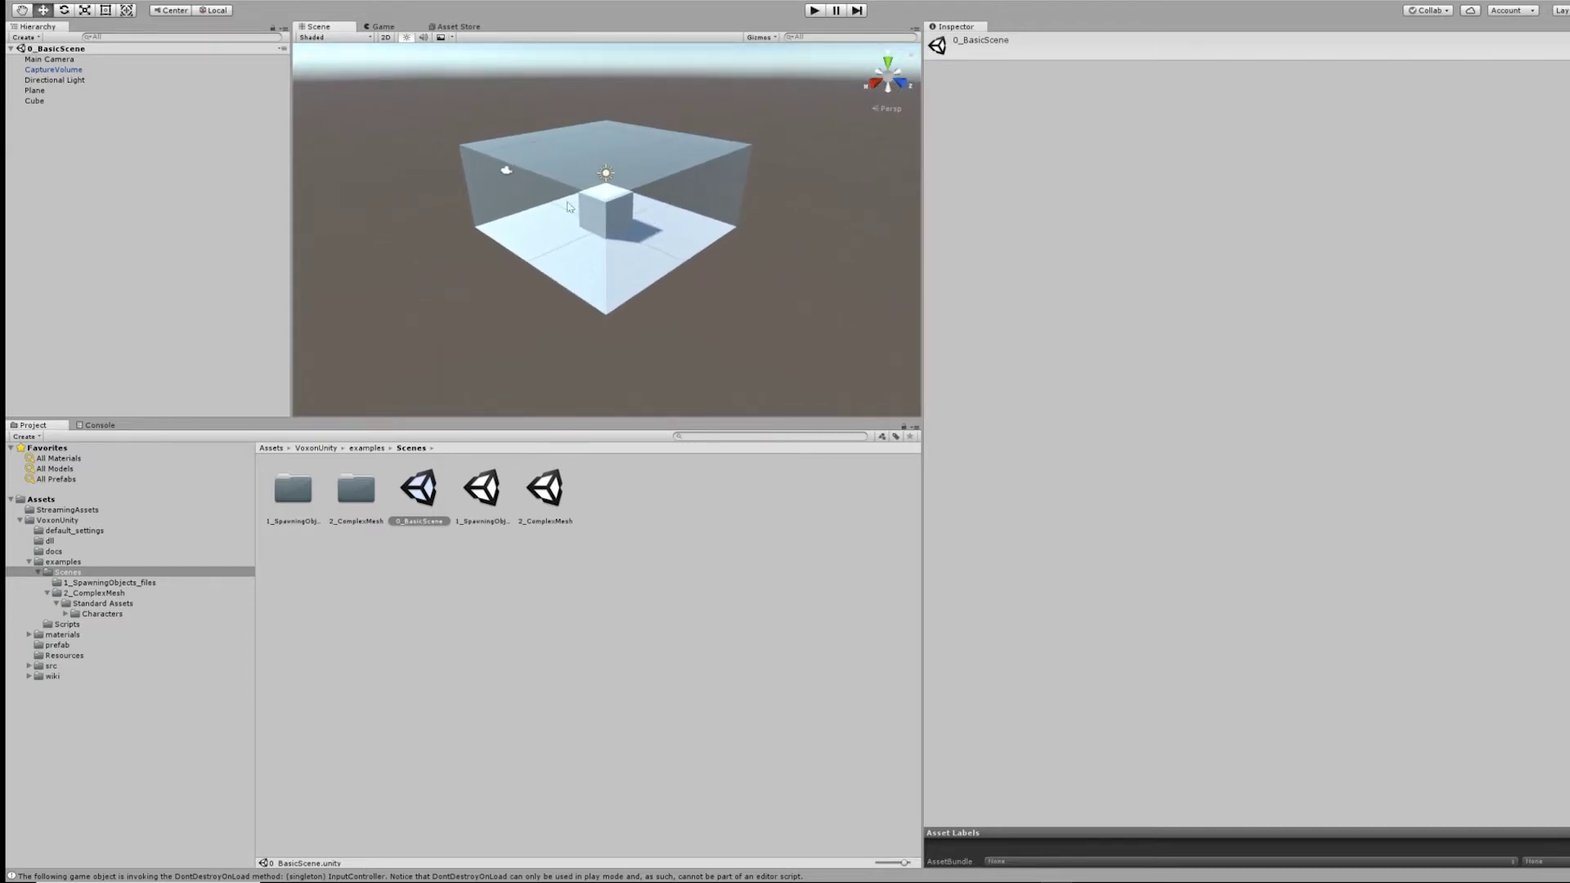
Select the capture volume surrounding the cube, run the basic scene in the Voxiebox simulator and quit it
click(544, 162)
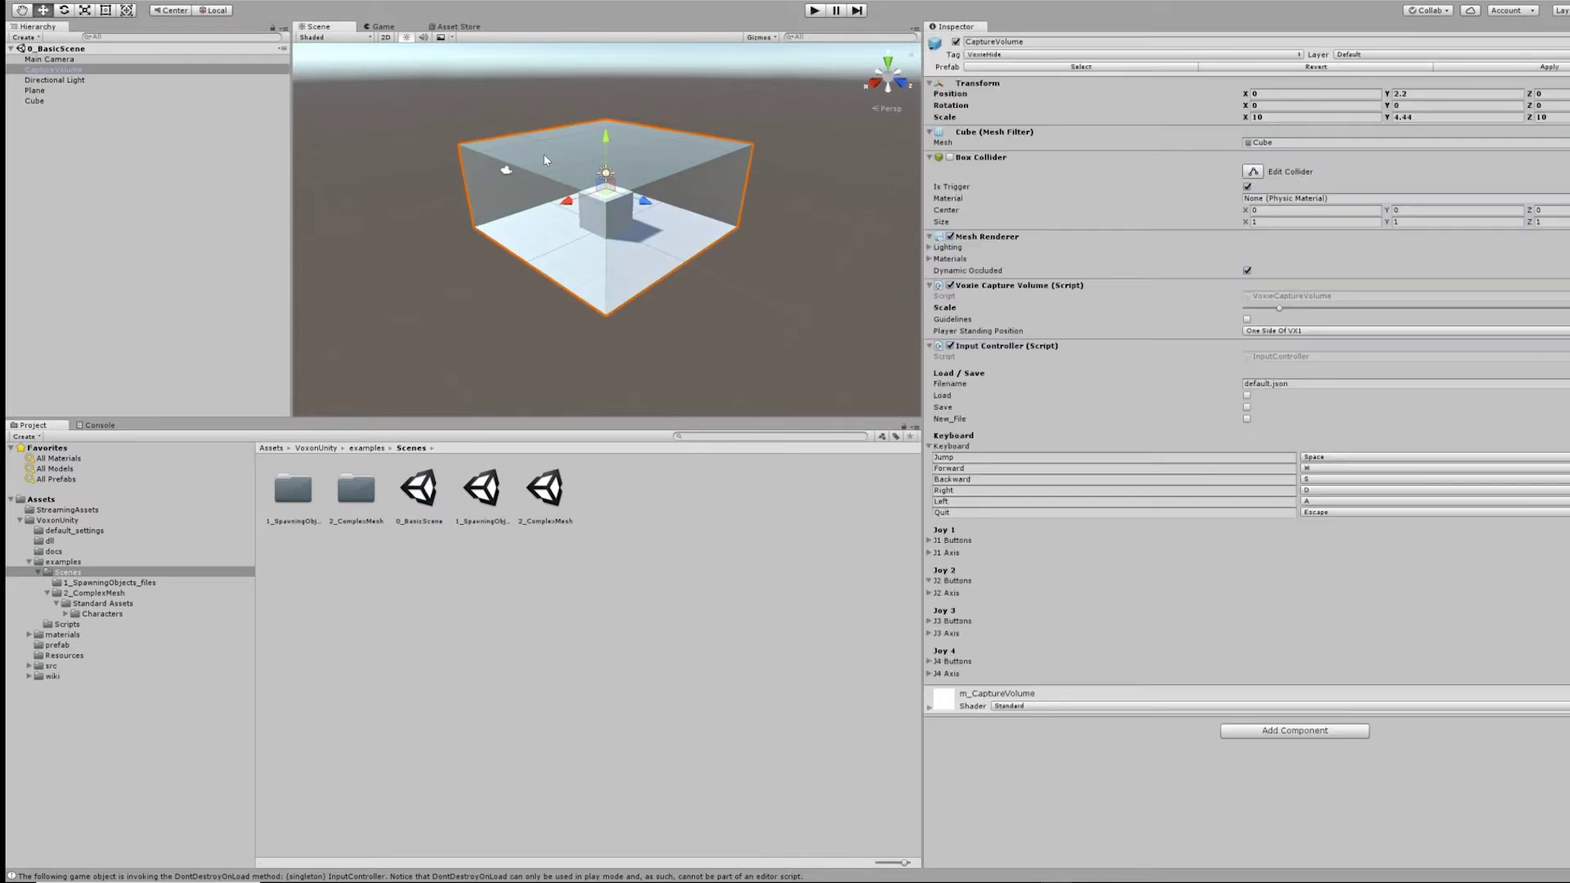
click(815, 10)
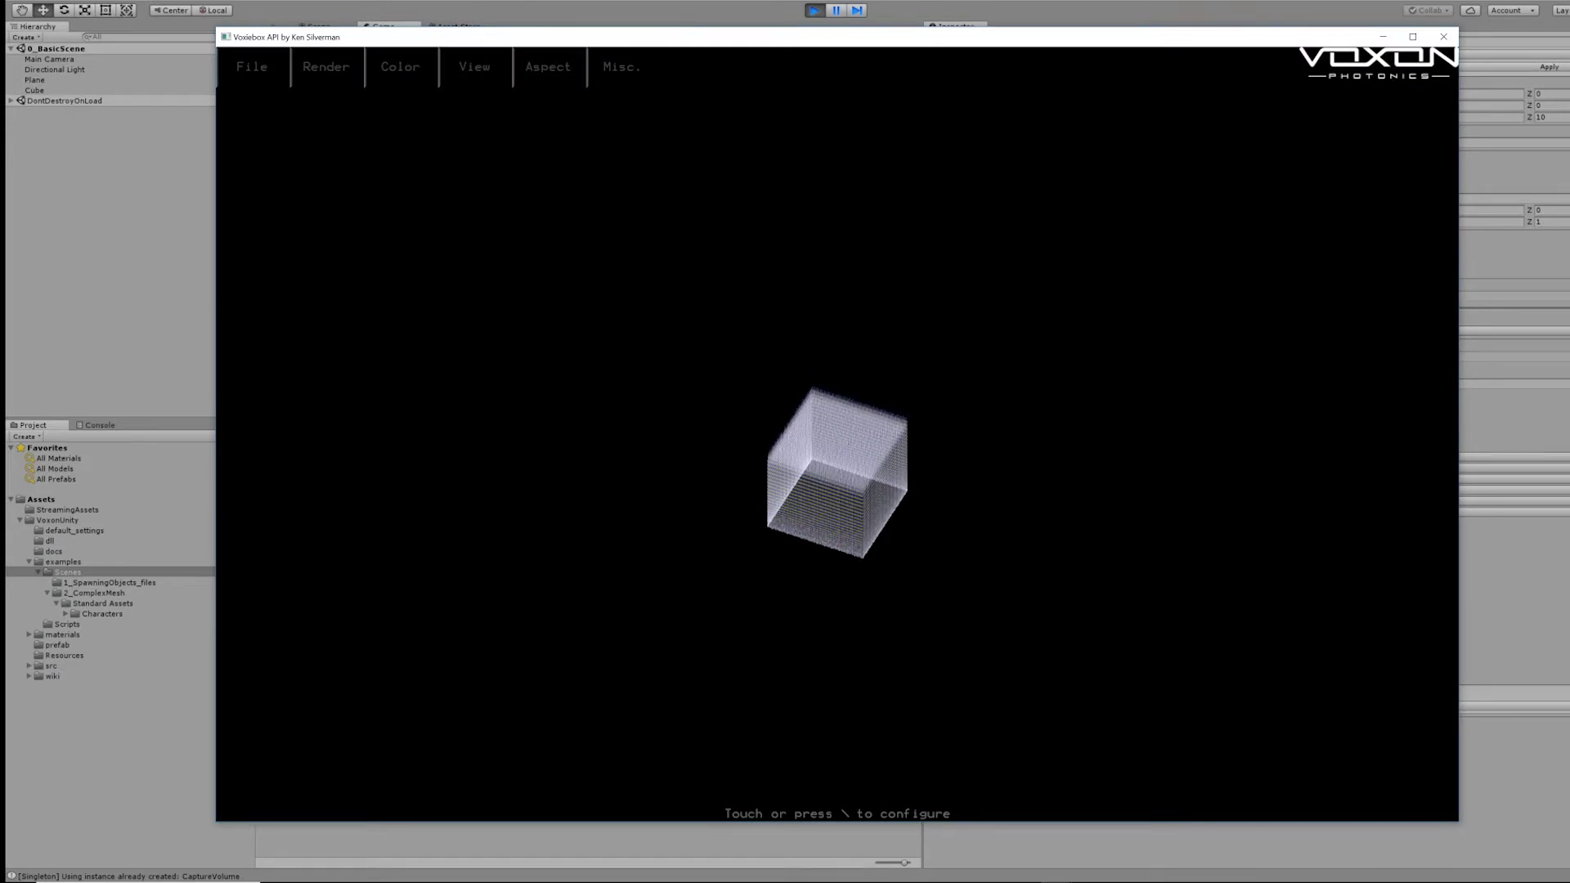
key(Escape)
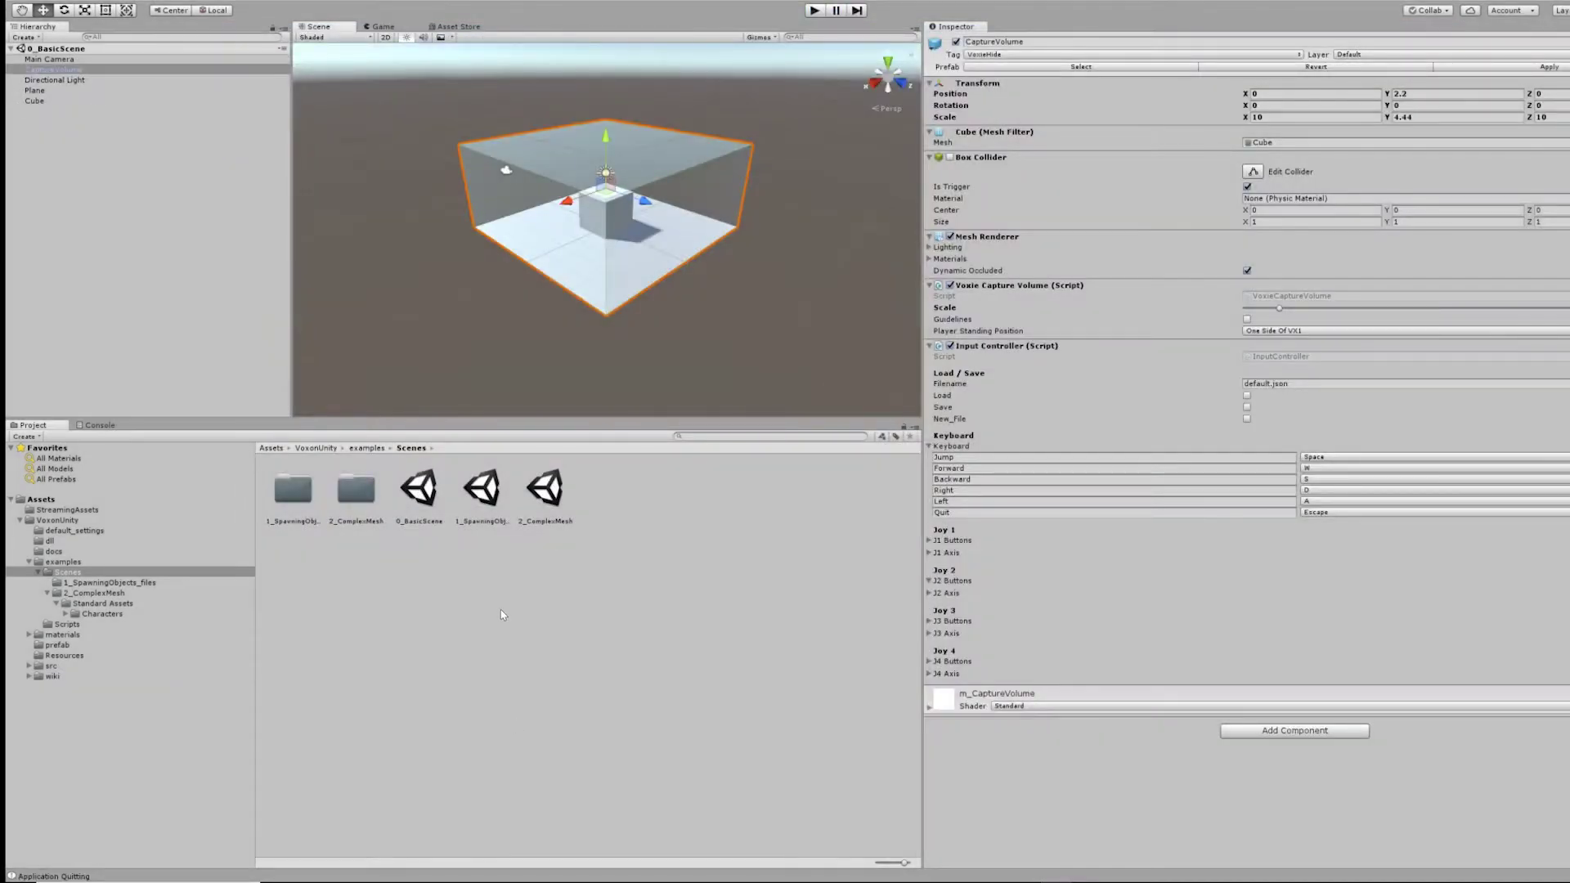
Open and run the 1_SpawningObjects scene, and bring up the Voxiebox configuration menu
double_click(484, 492)
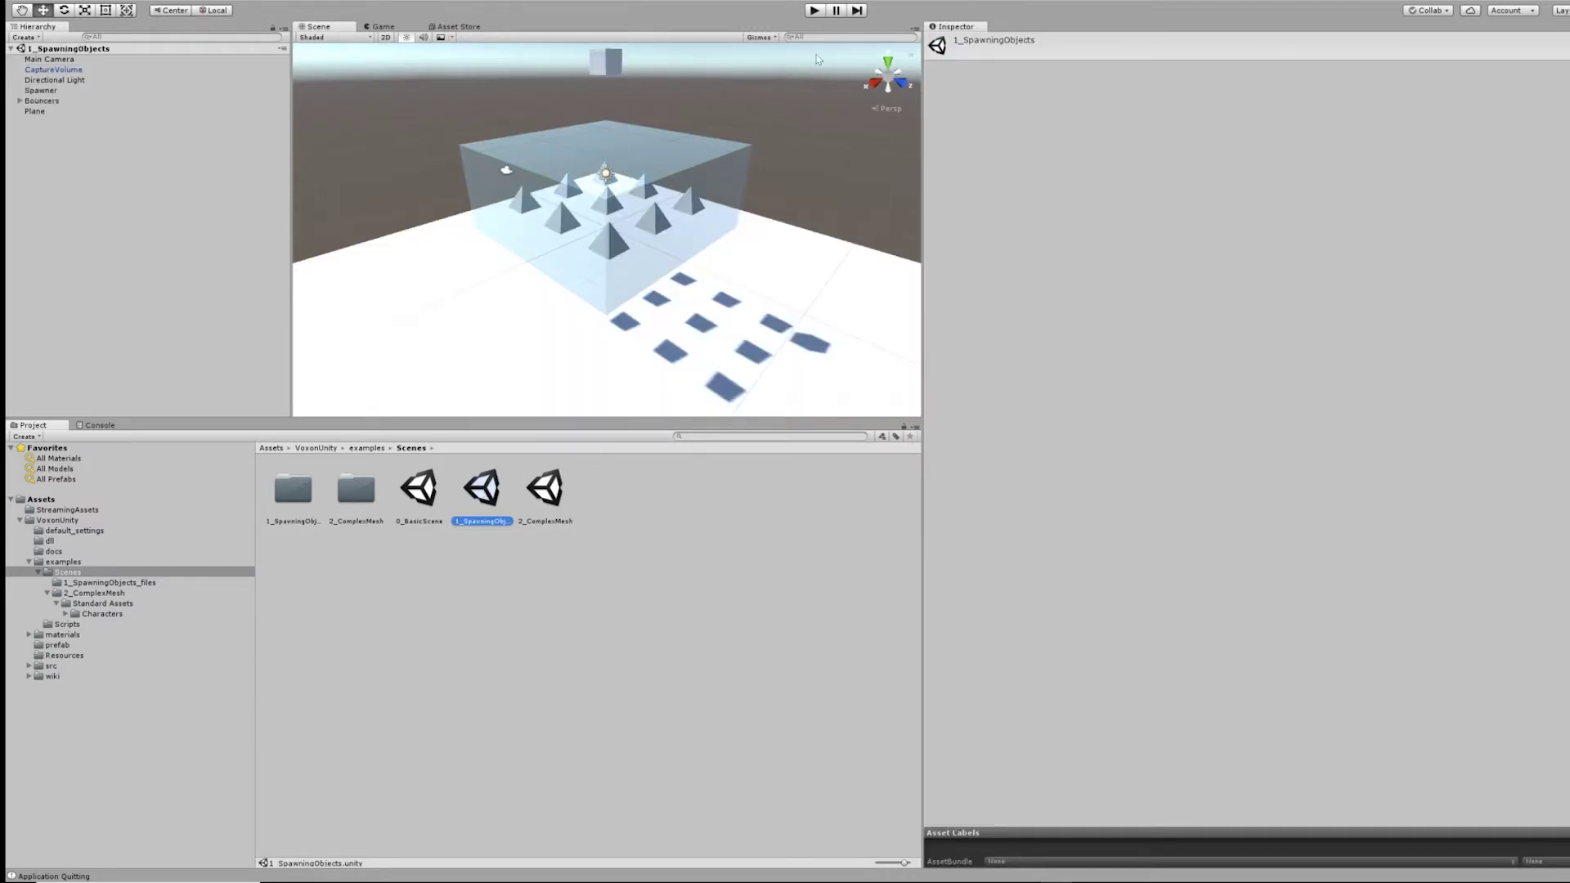
click(814, 12)
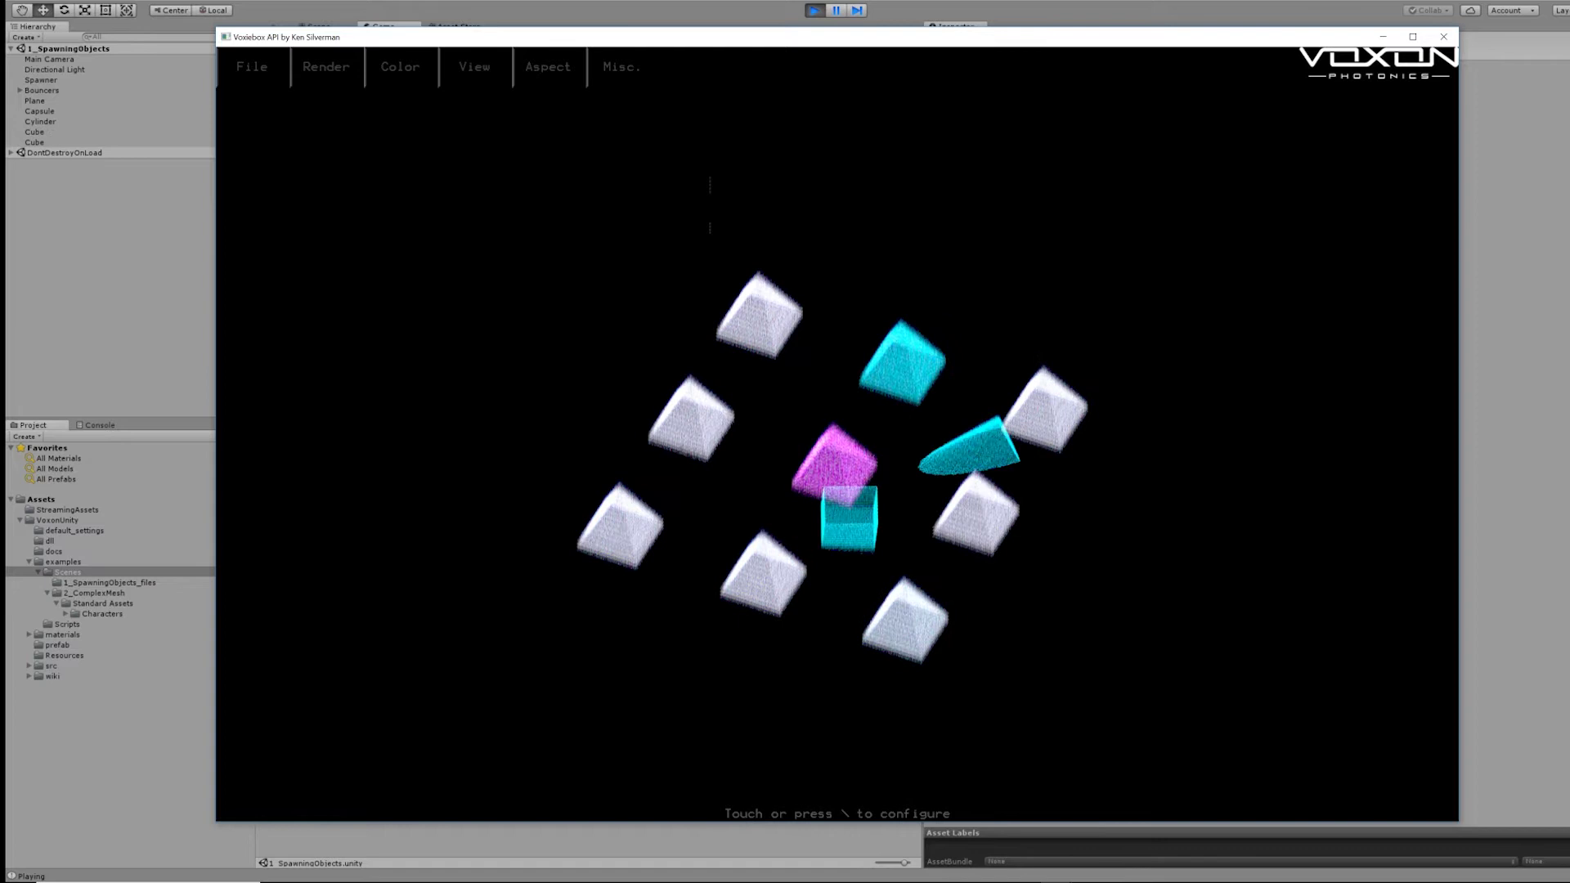
key(backslash)
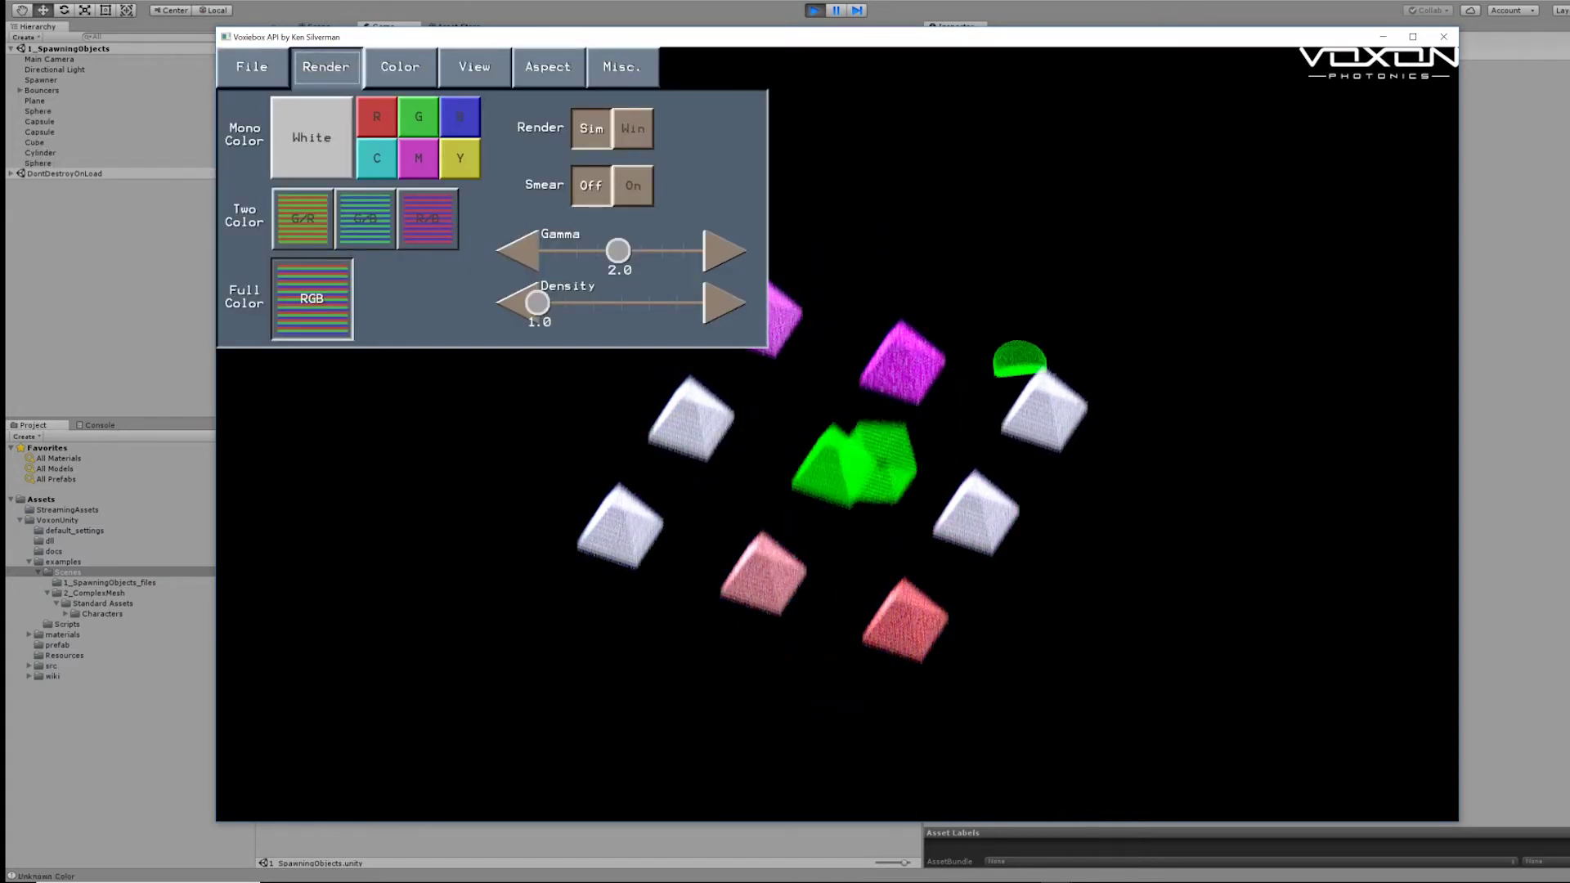
Set the simulator view's horizontal angle to -92 and its vertical angle to 32
click(489, 77)
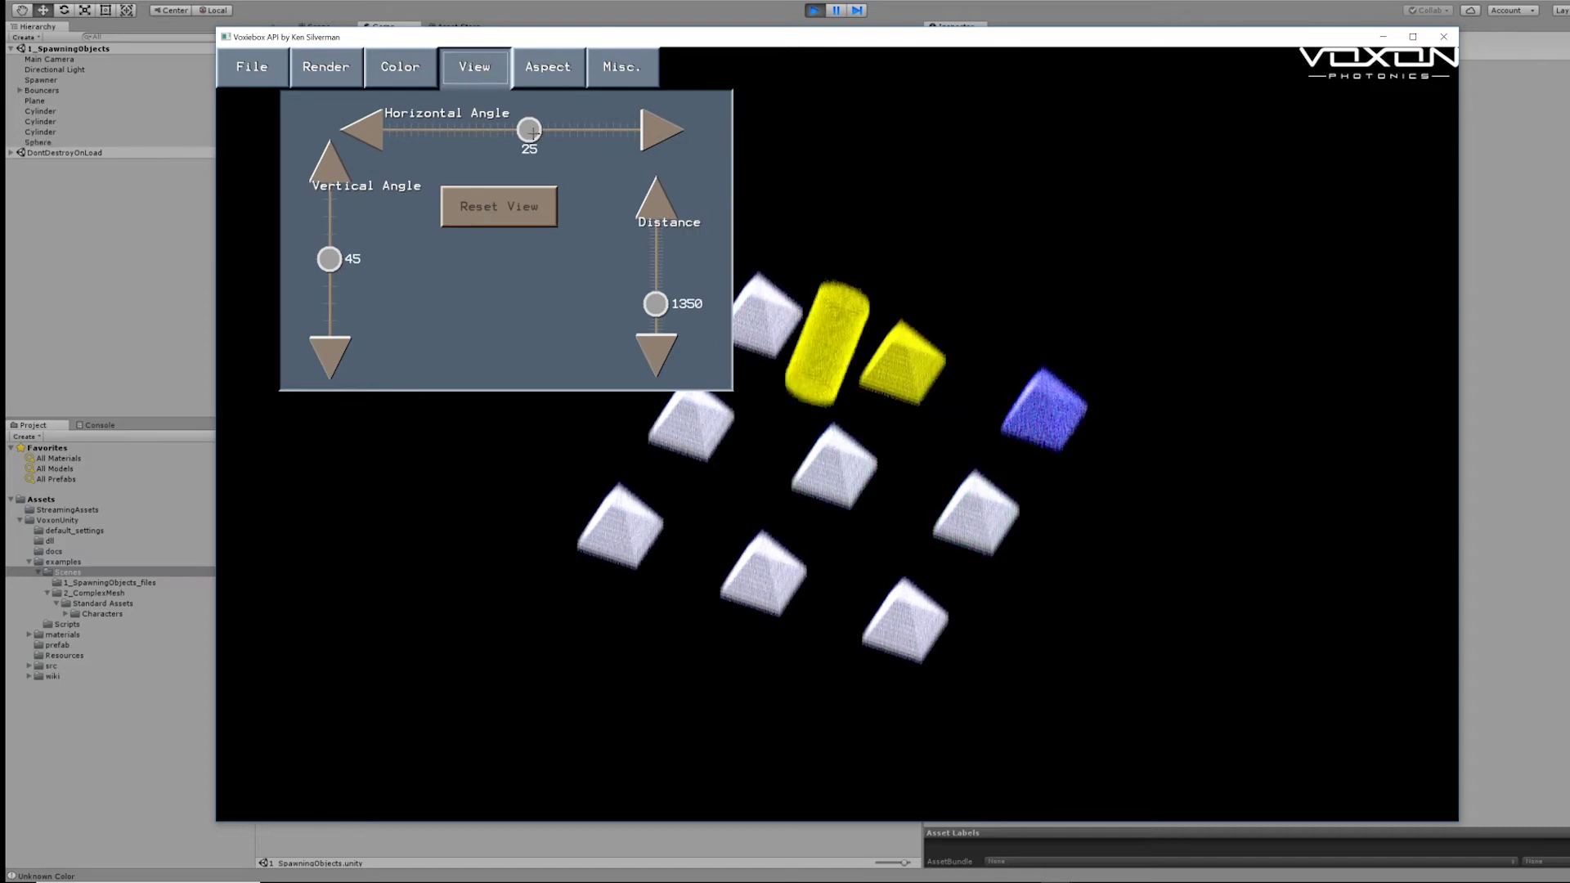
drag(529, 129, 445, 129)
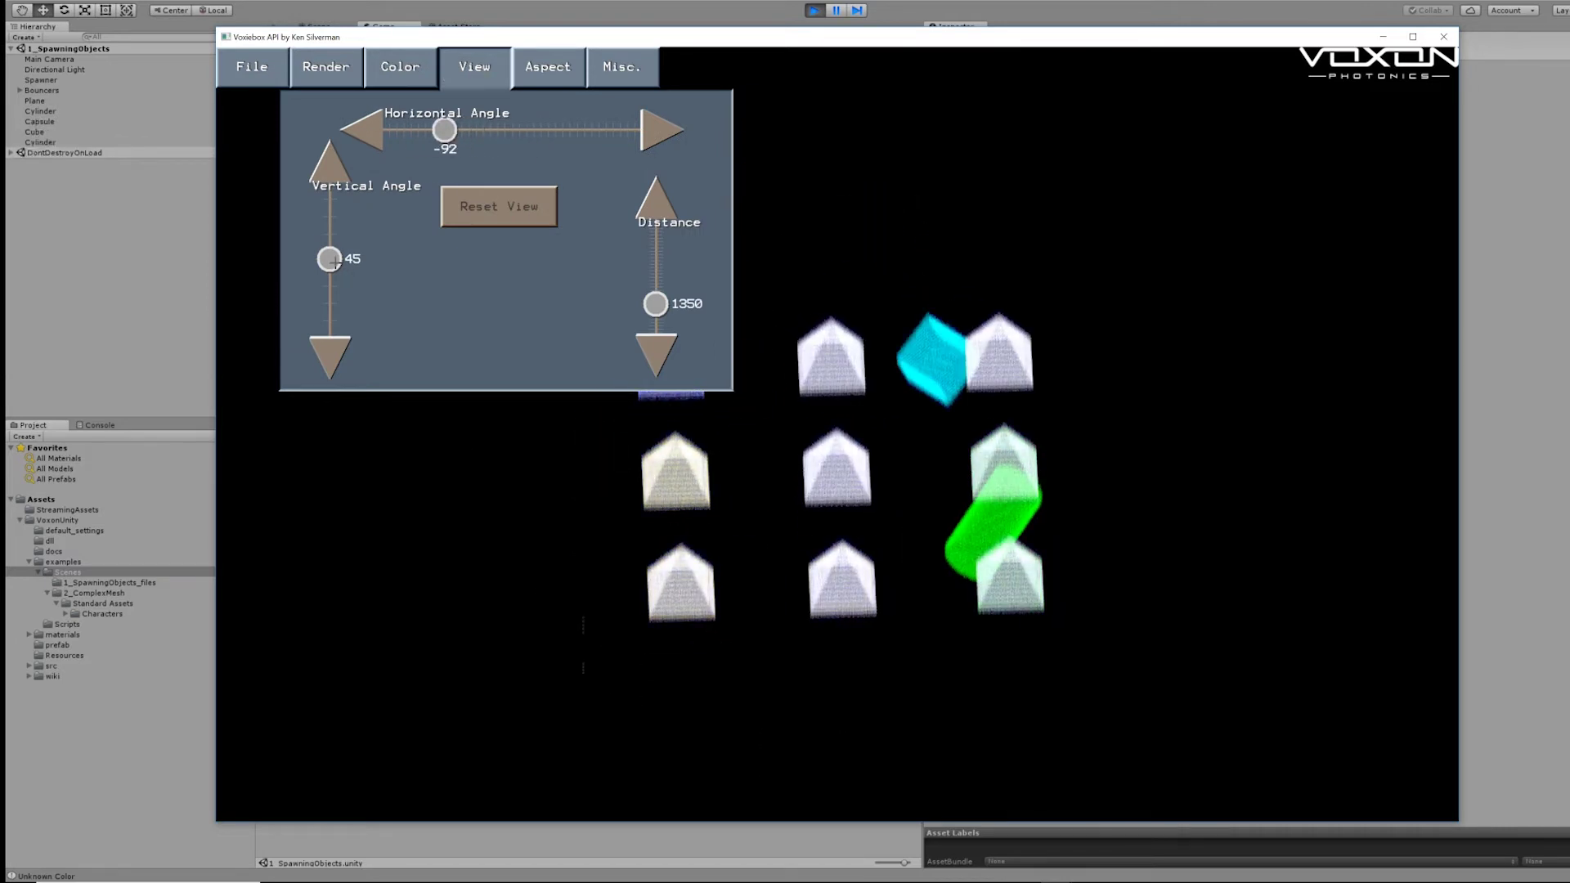
mouse_move(329, 258)
mouse_down()
mouse_move(329, 196)
mouse_move(327, 338)
mouse_move(331, 280)
mouse_up()
Switch rendering to mono white, and set the view's vertical angle to 27 and distance to 1520
click(326, 67)
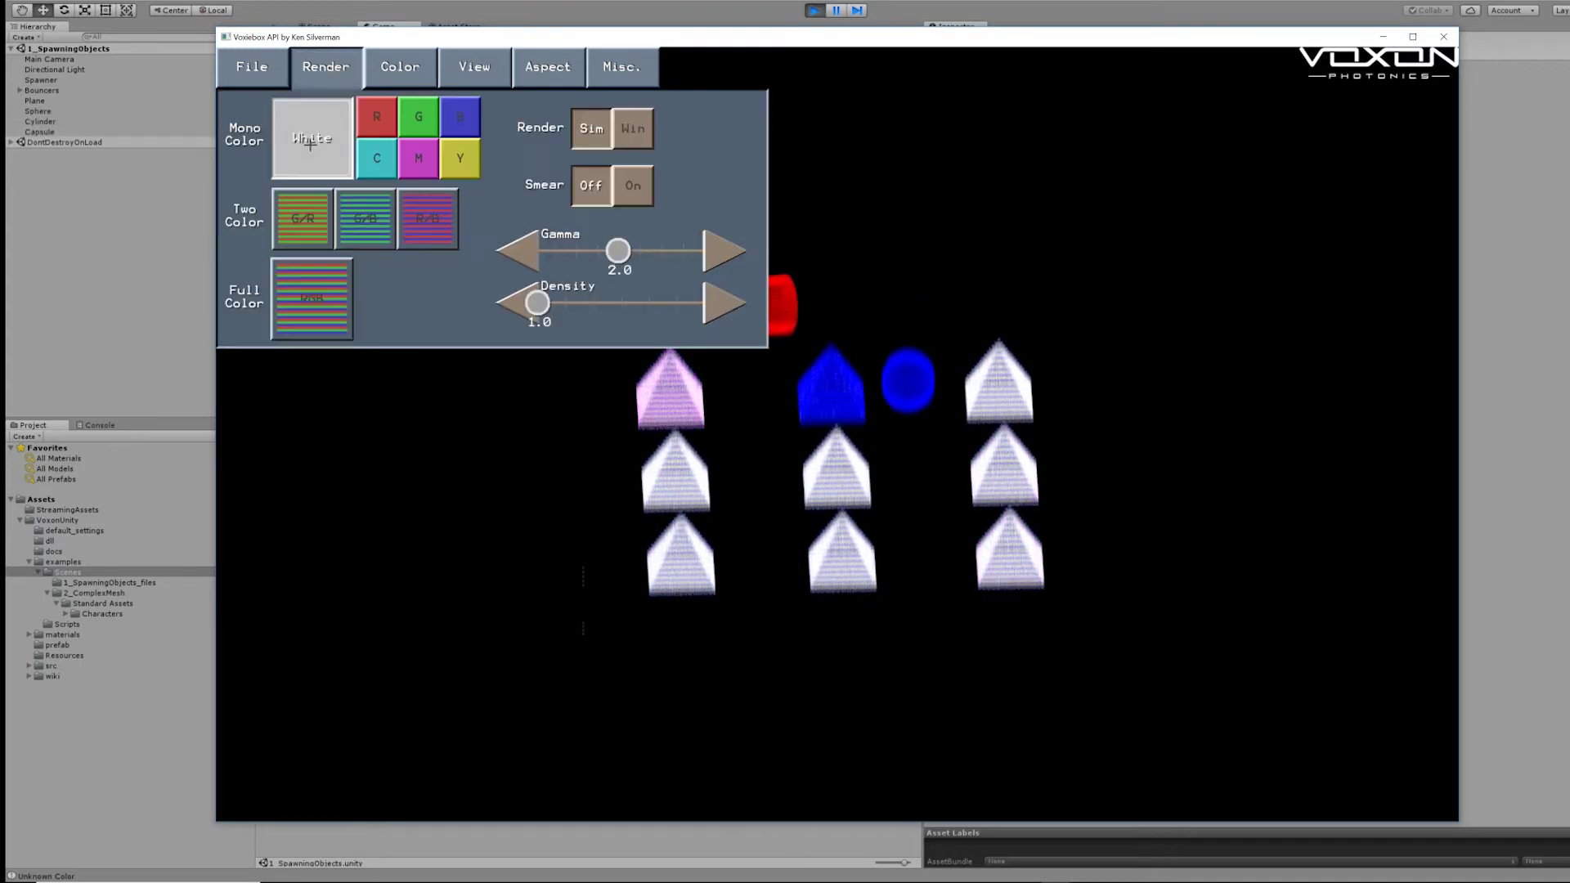
click(324, 175)
click(474, 67)
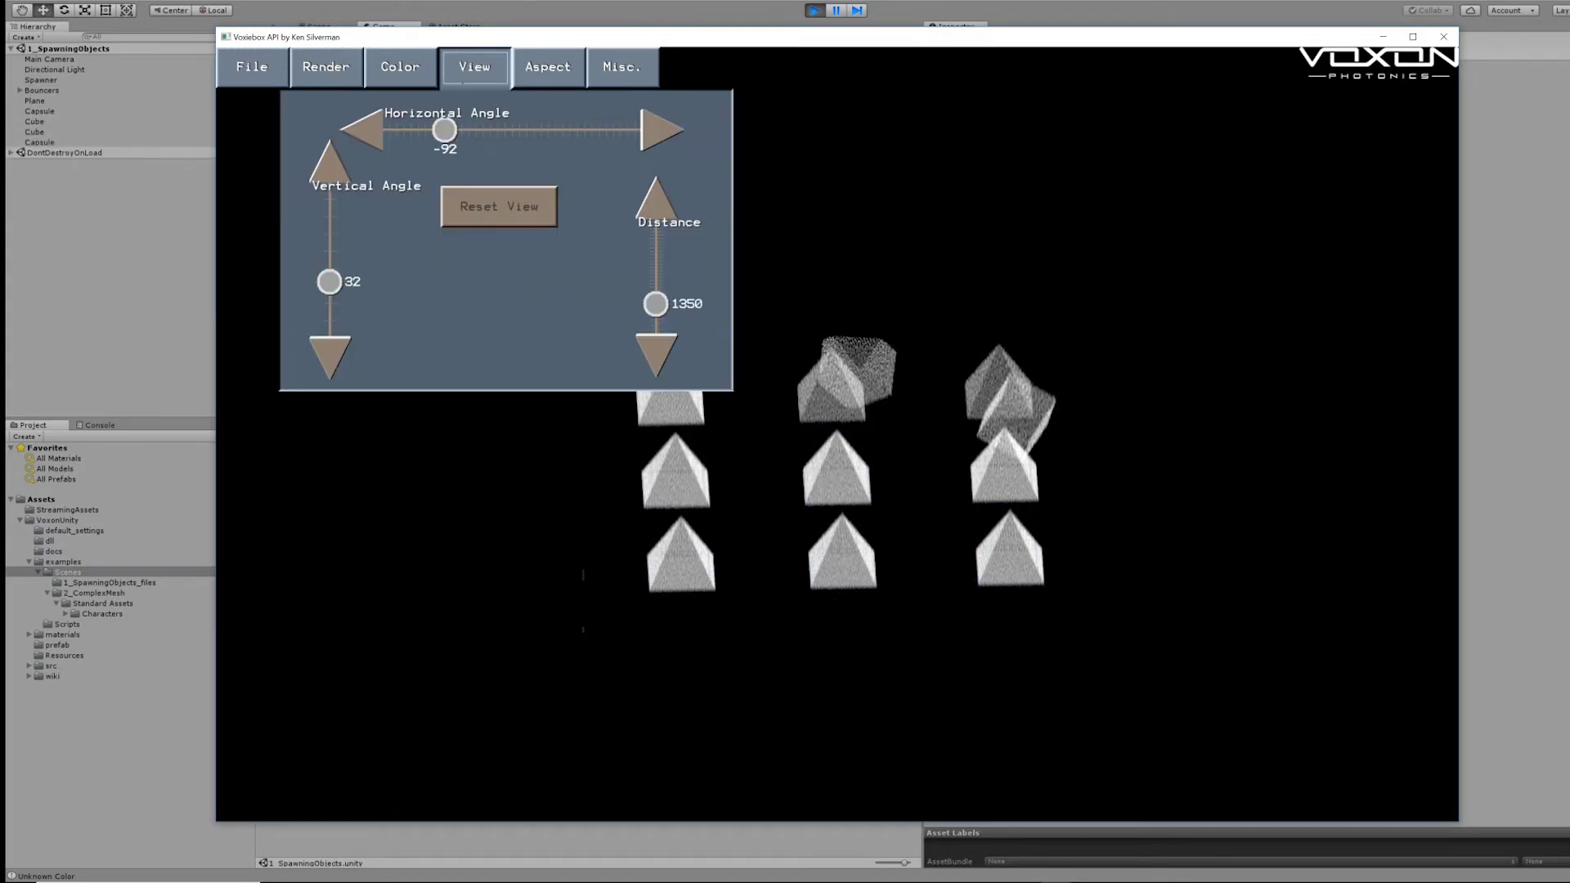
mouse_move(329, 281)
mouse_down()
mouse_move(327, 183)
mouse_move(330, 339)
mouse_move(329, 290)
mouse_up()
mouse_move(656, 303)
mouse_down()
mouse_move(657, 282)
mouse_move(656, 316)
mouse_move(656, 298)
mouse_up()
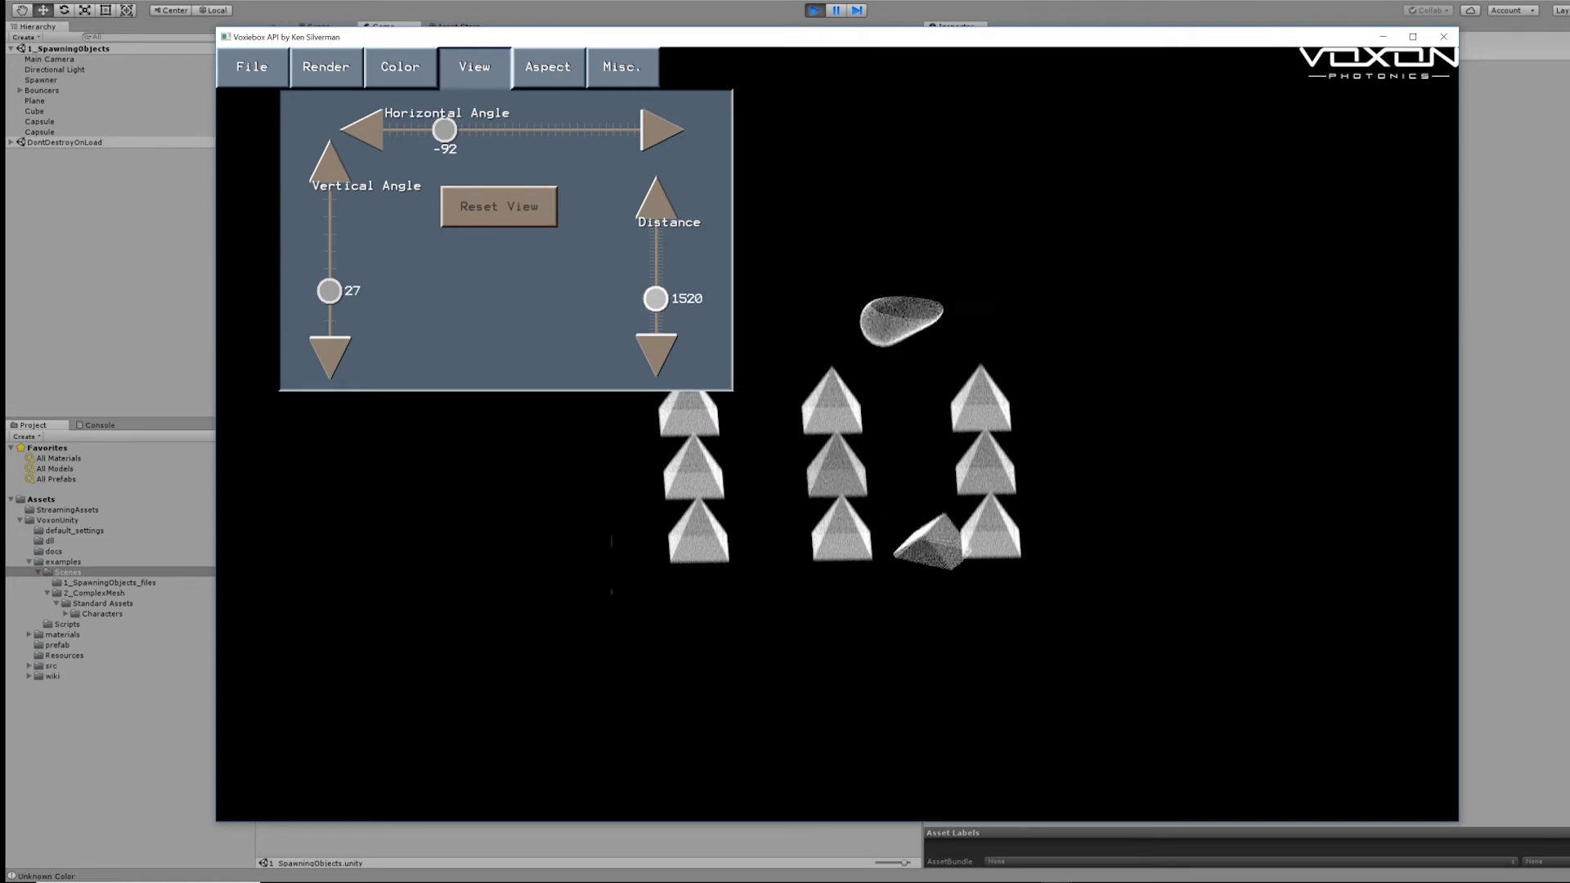
Try the two-colour render modes from G/R through R/B, and switch to full-colour RGB
click(325, 66)
click(321, 206)
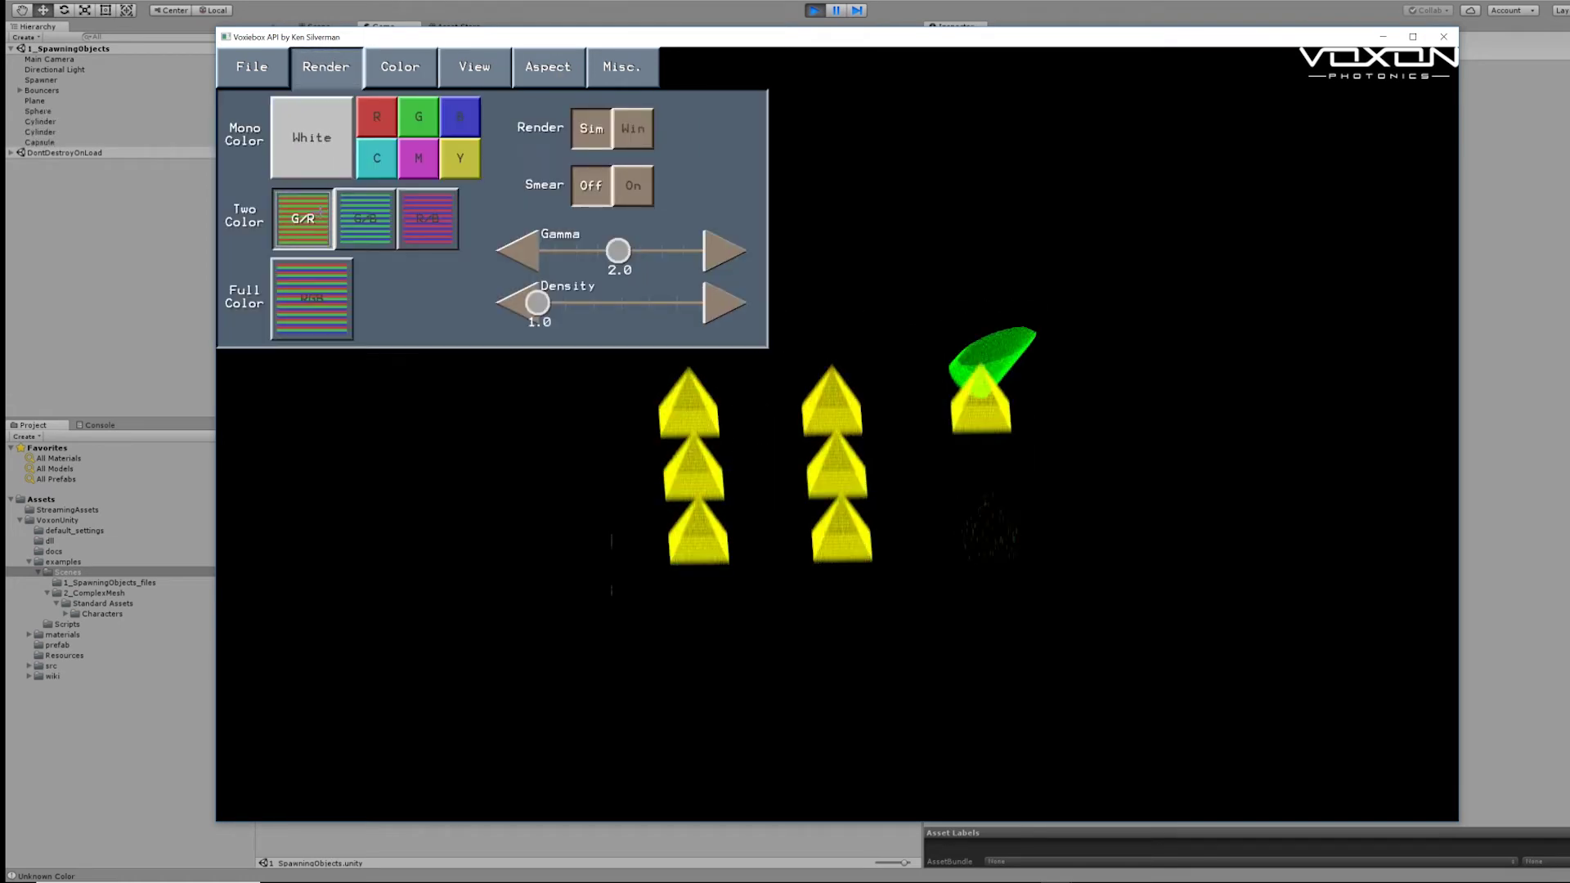
click(381, 220)
click(402, 203)
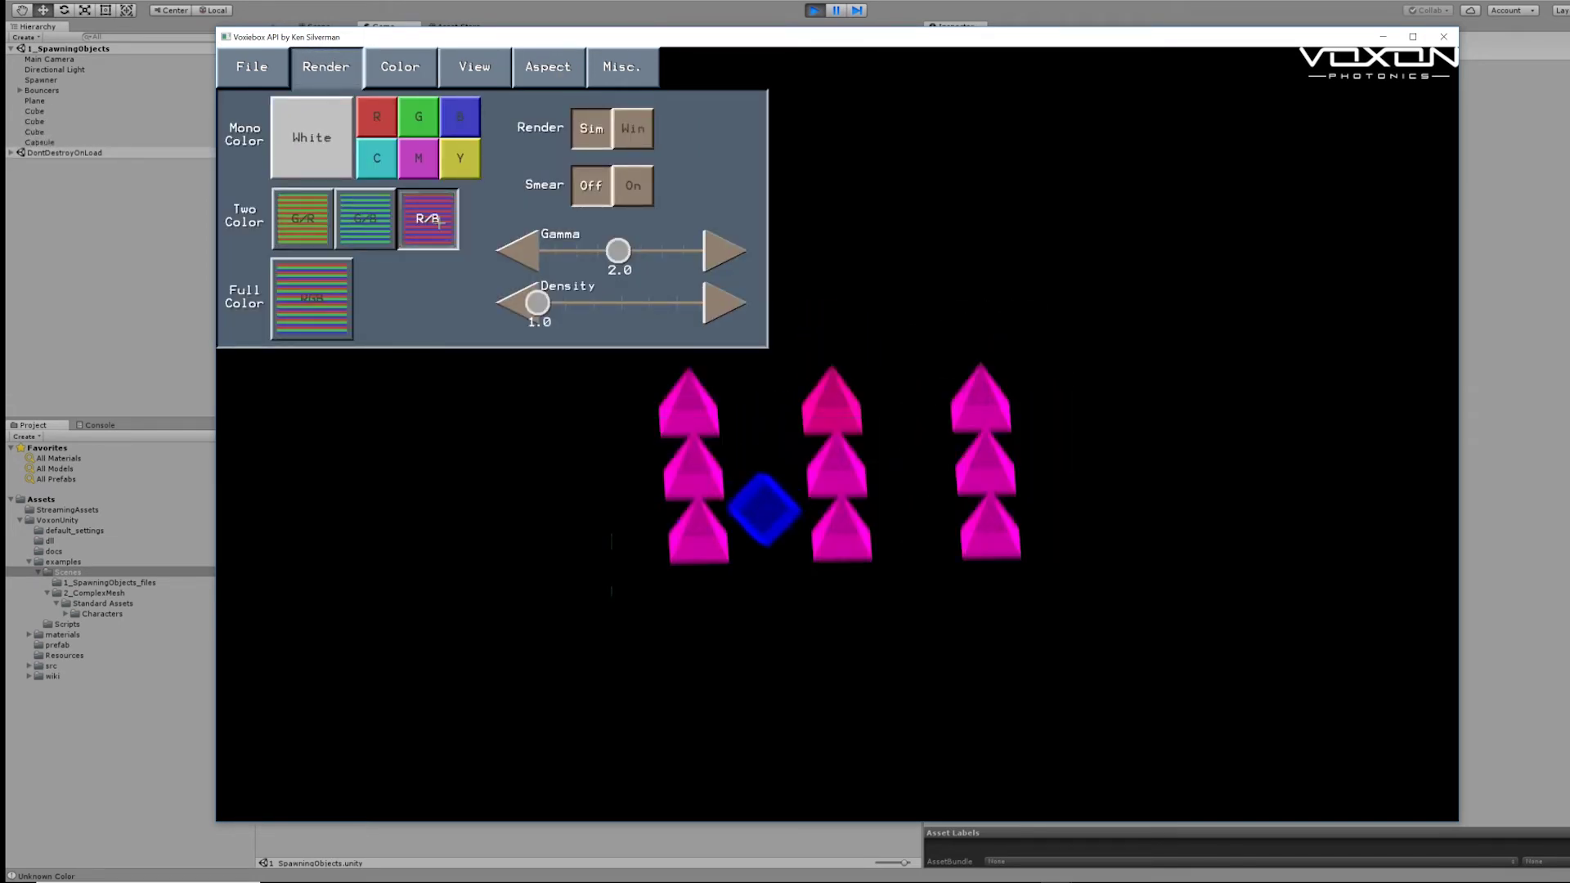
click(312, 299)
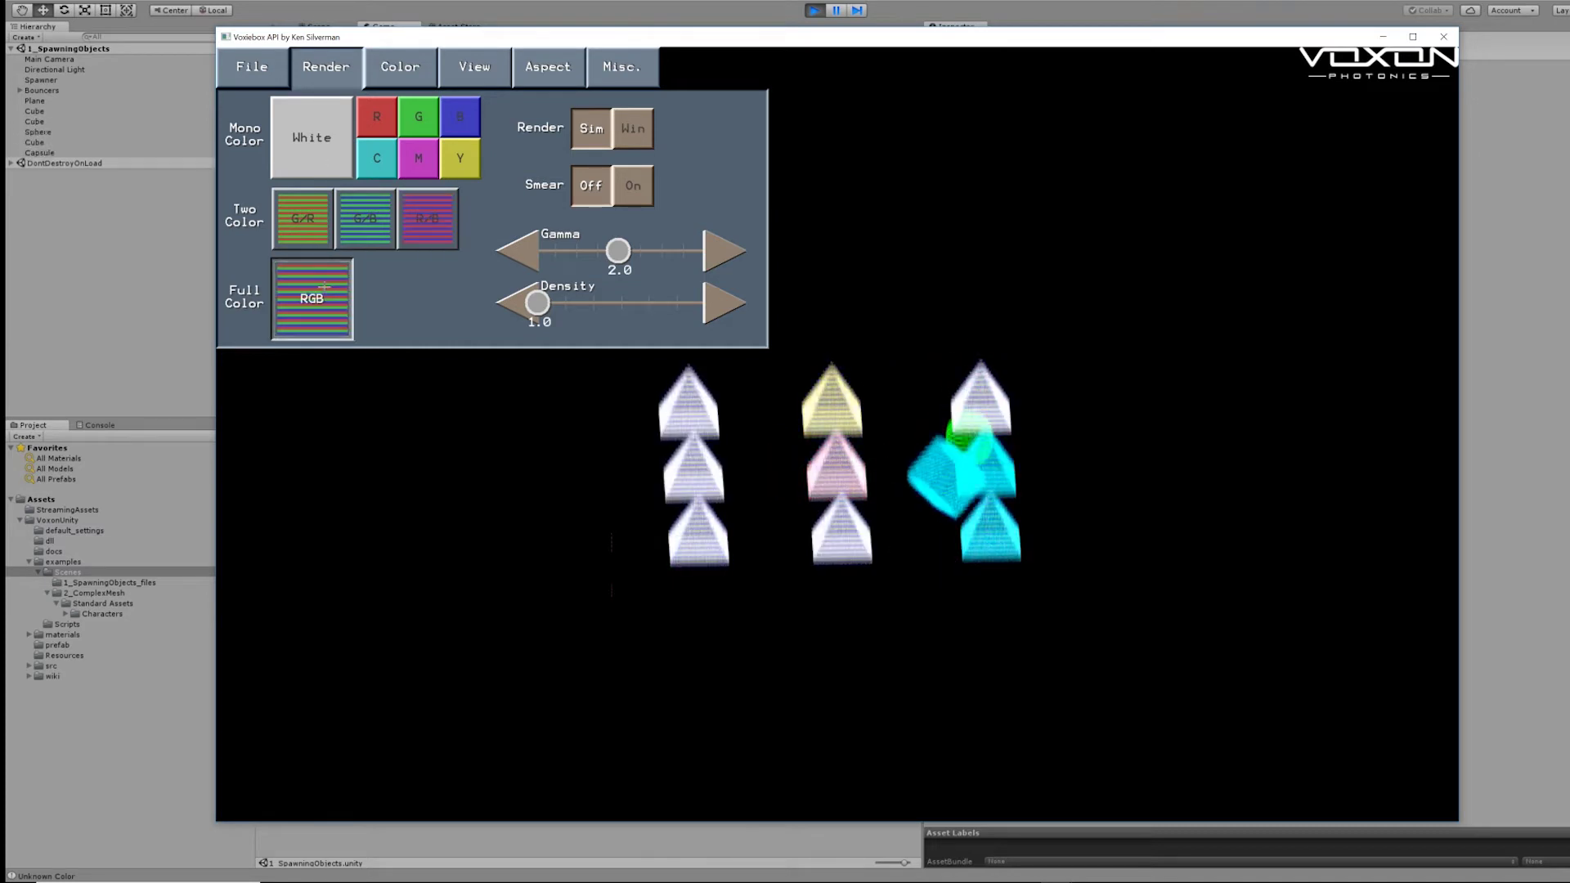
Try the red, blue and cyan mono render colours, and set the mono colour to white
click(377, 116)
click(459, 117)
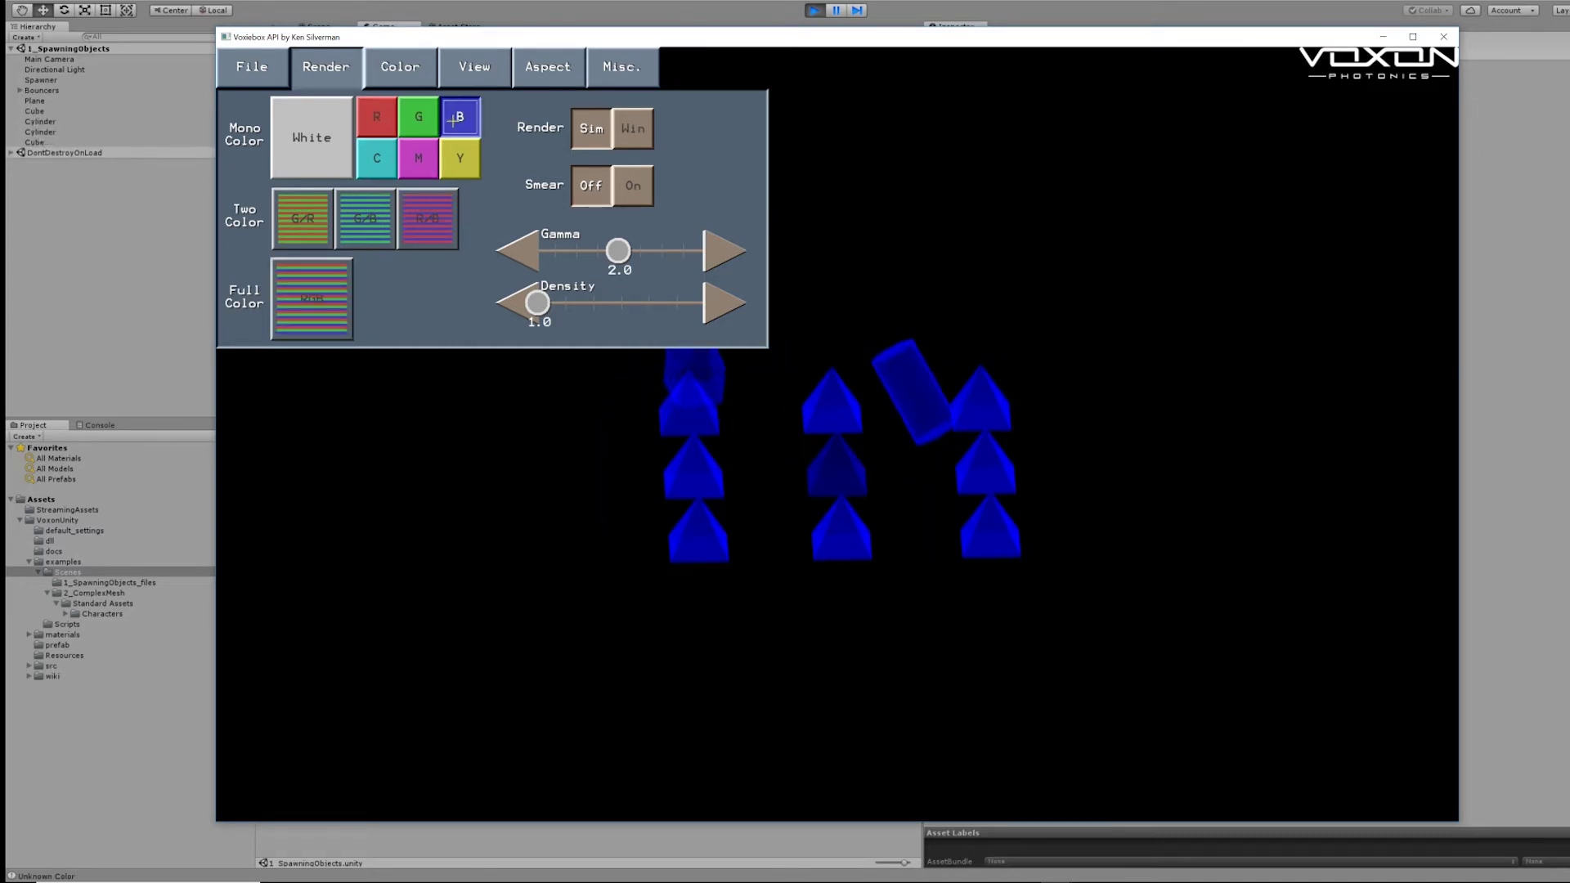
click(377, 157)
click(312, 137)
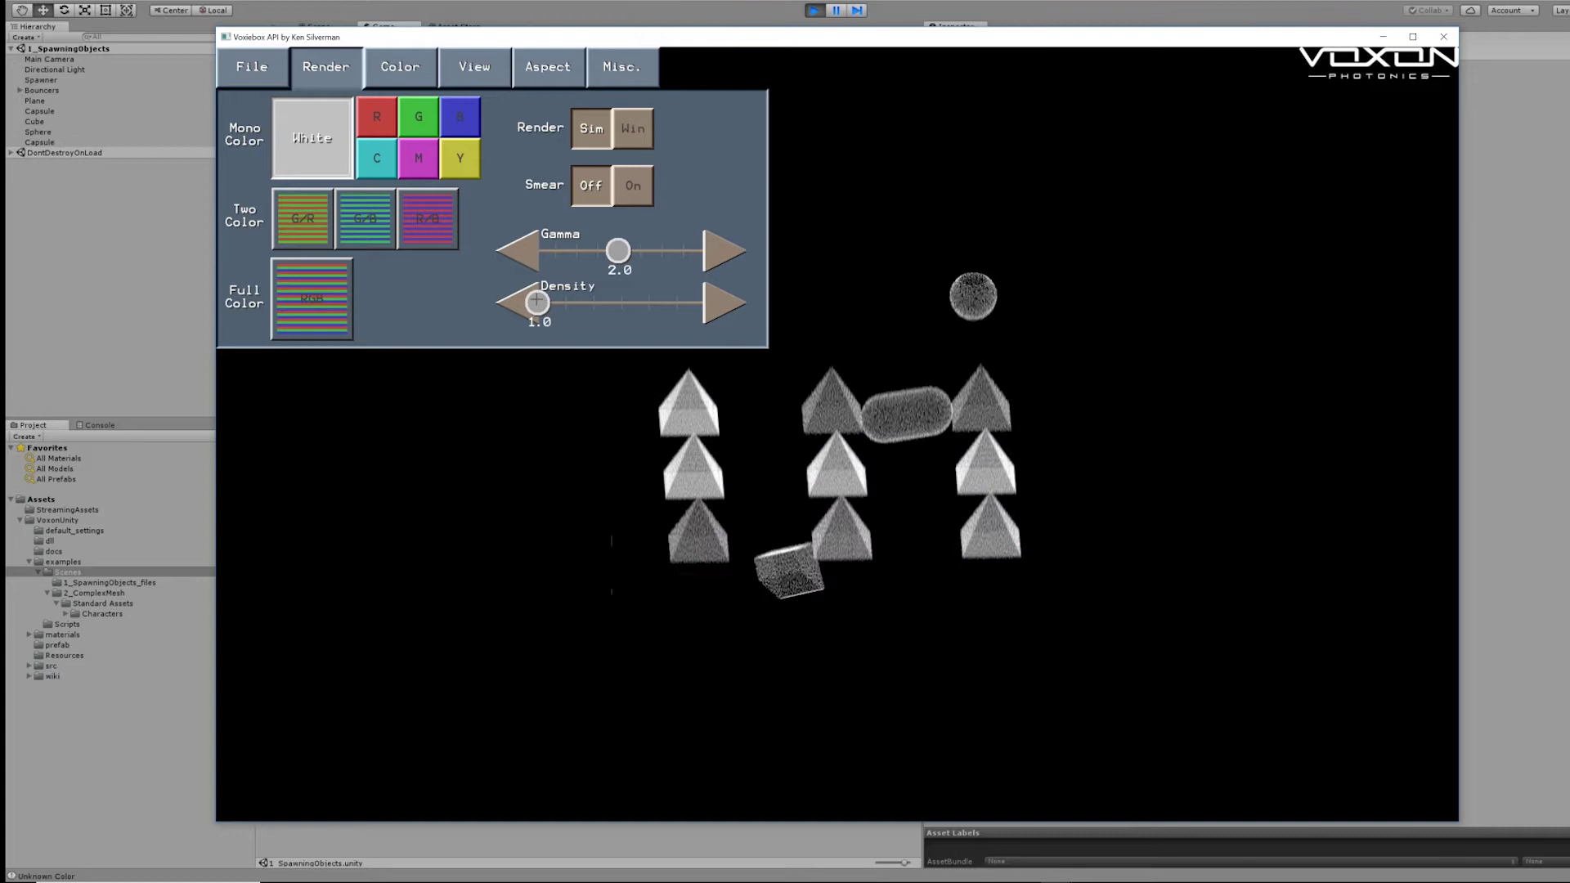
Raise the render density slightly and quit the running simulation
drag(538, 302, 552, 300)
key(Escape)
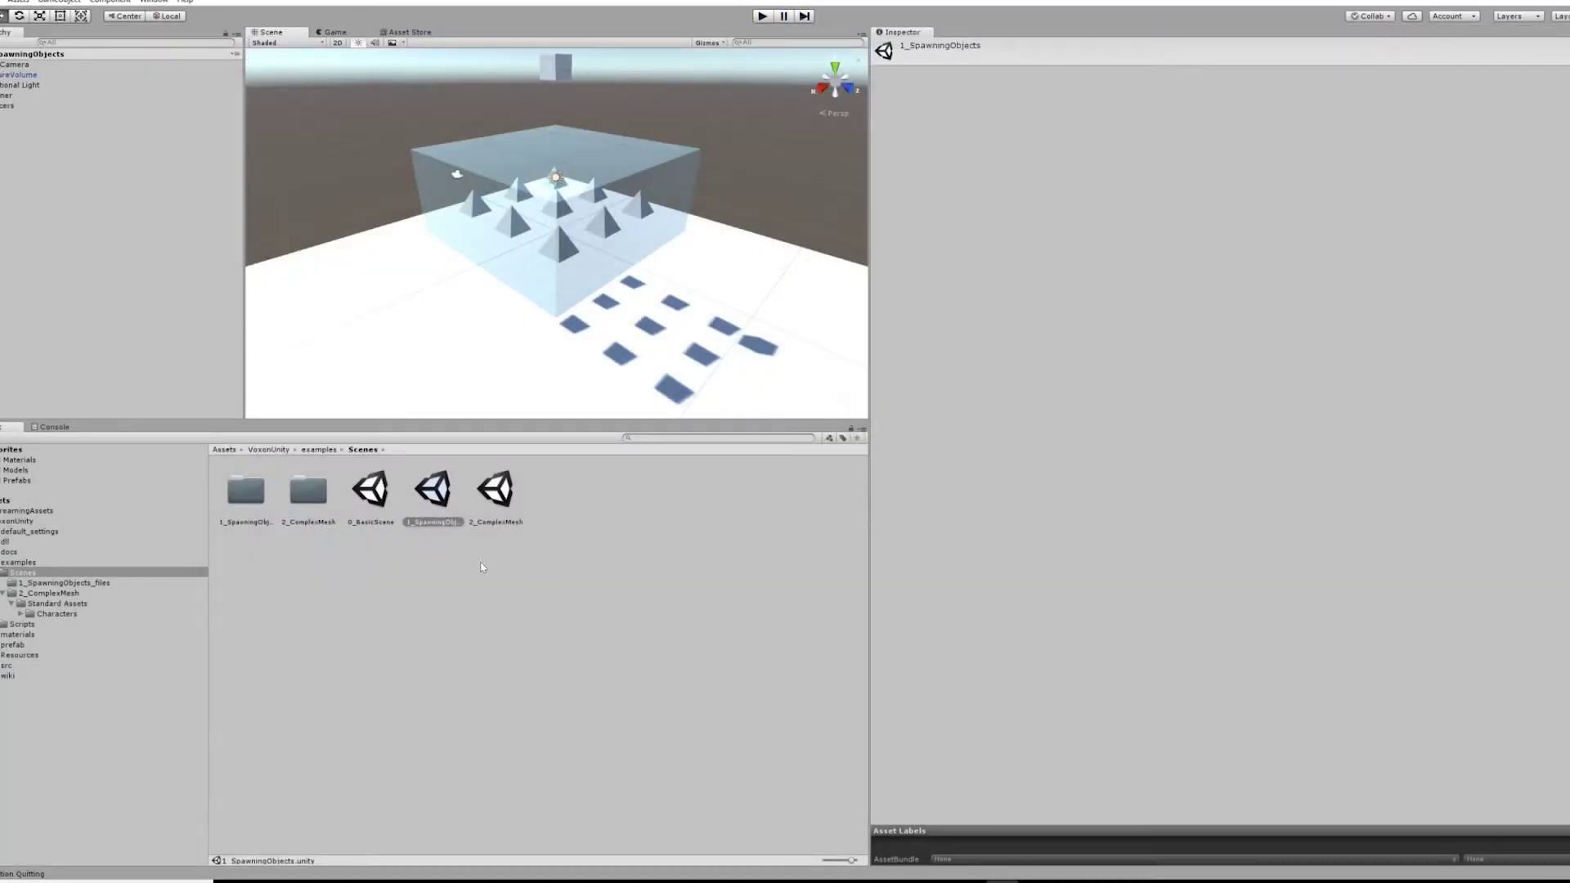
Open the 2_ComplexMesh scene, run it in the Voxiebox simulator and quit it
click(496, 492)
double_click(502, 493)
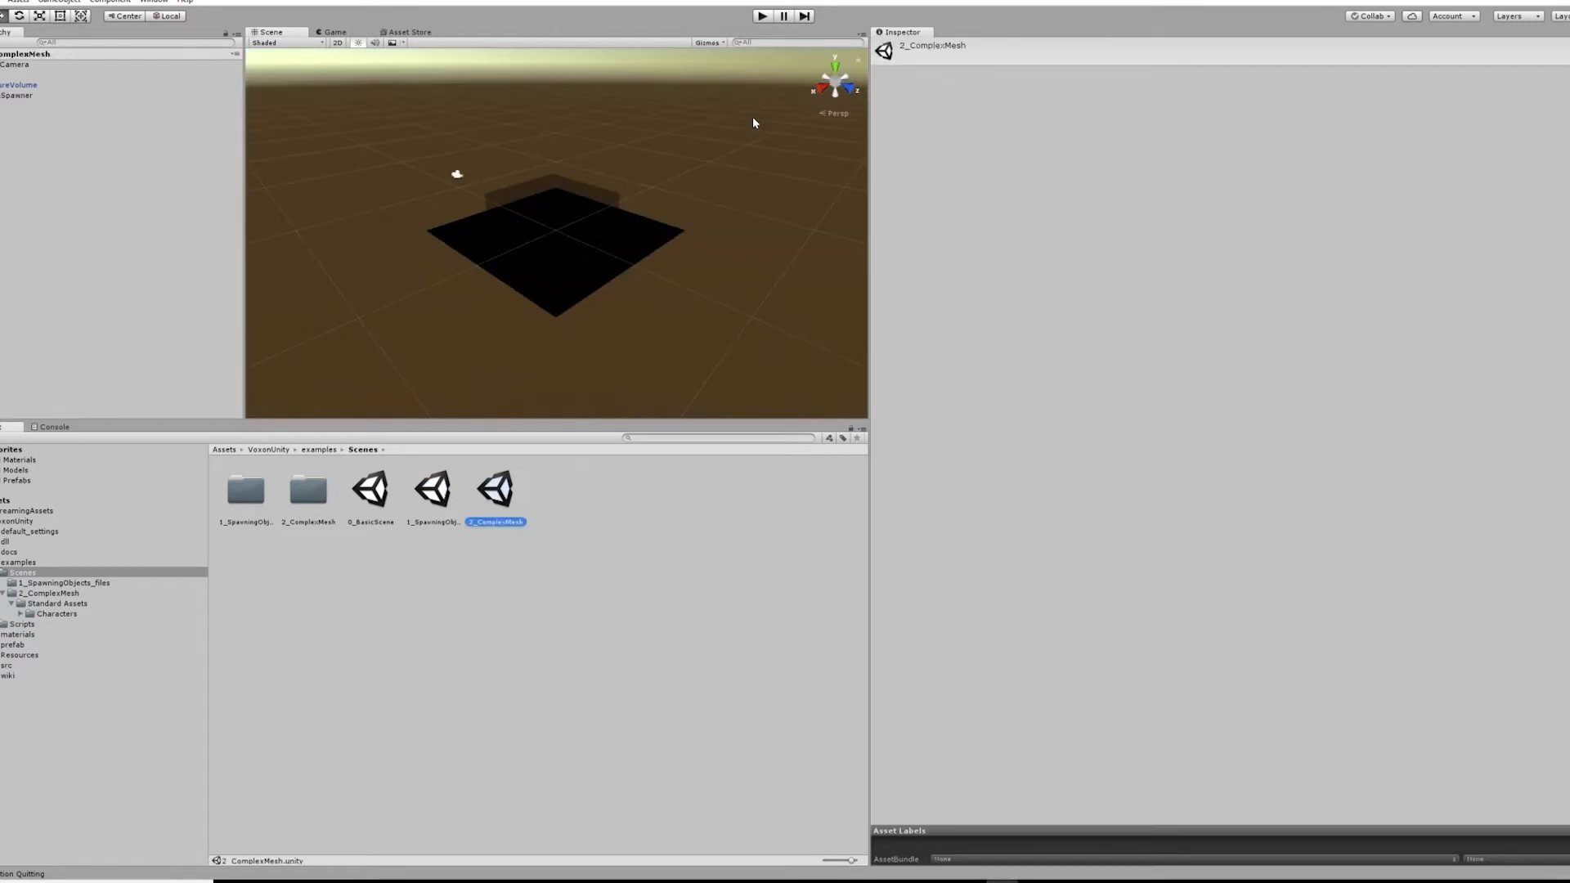
click(763, 17)
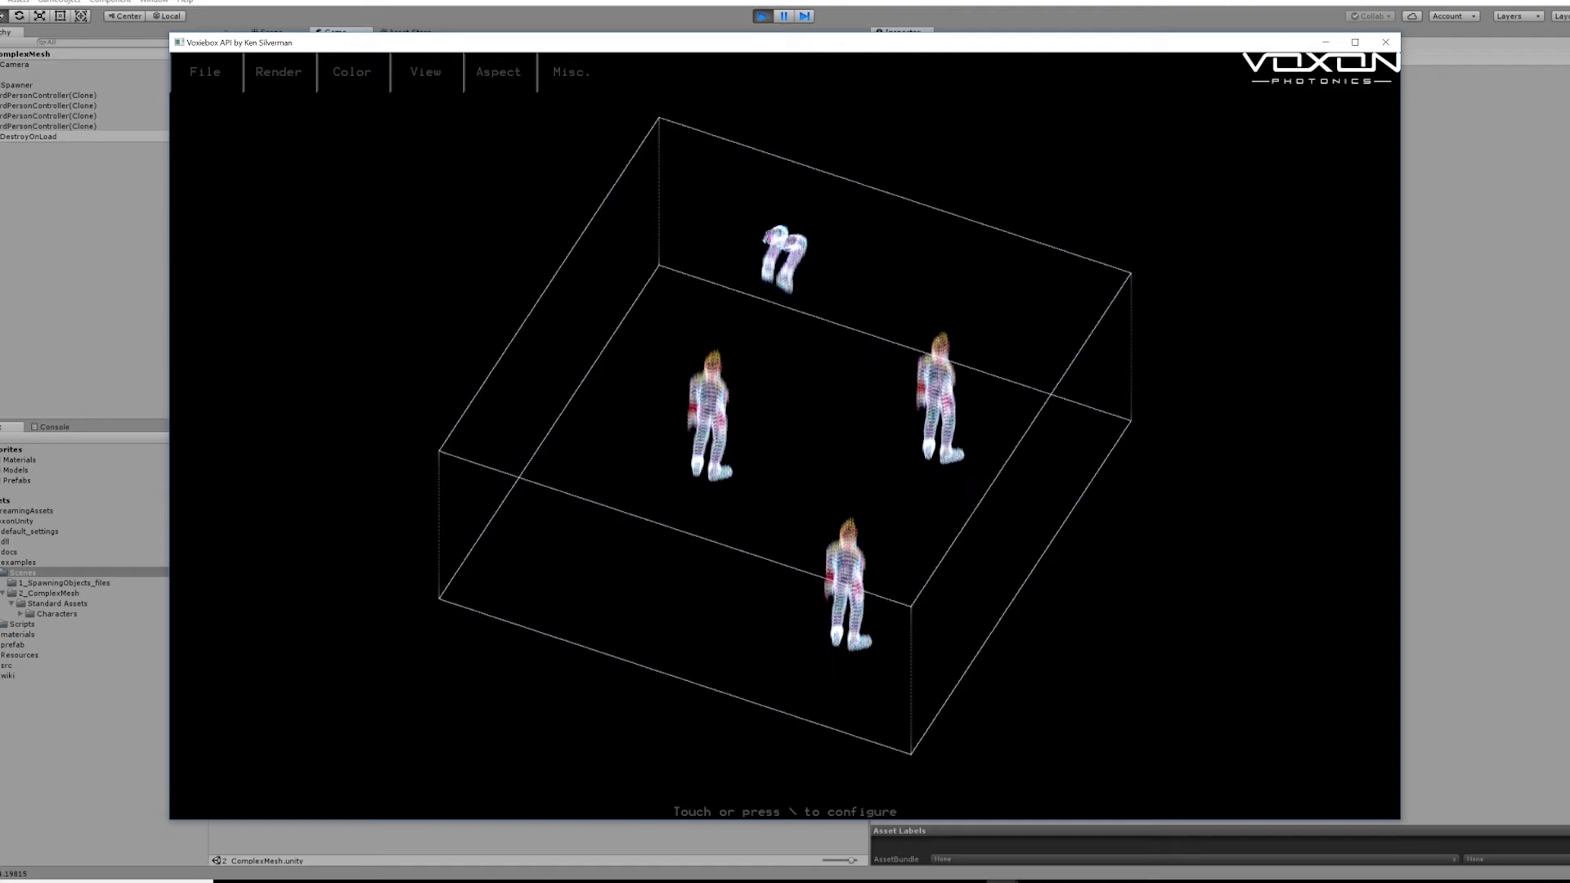
key(Escape)
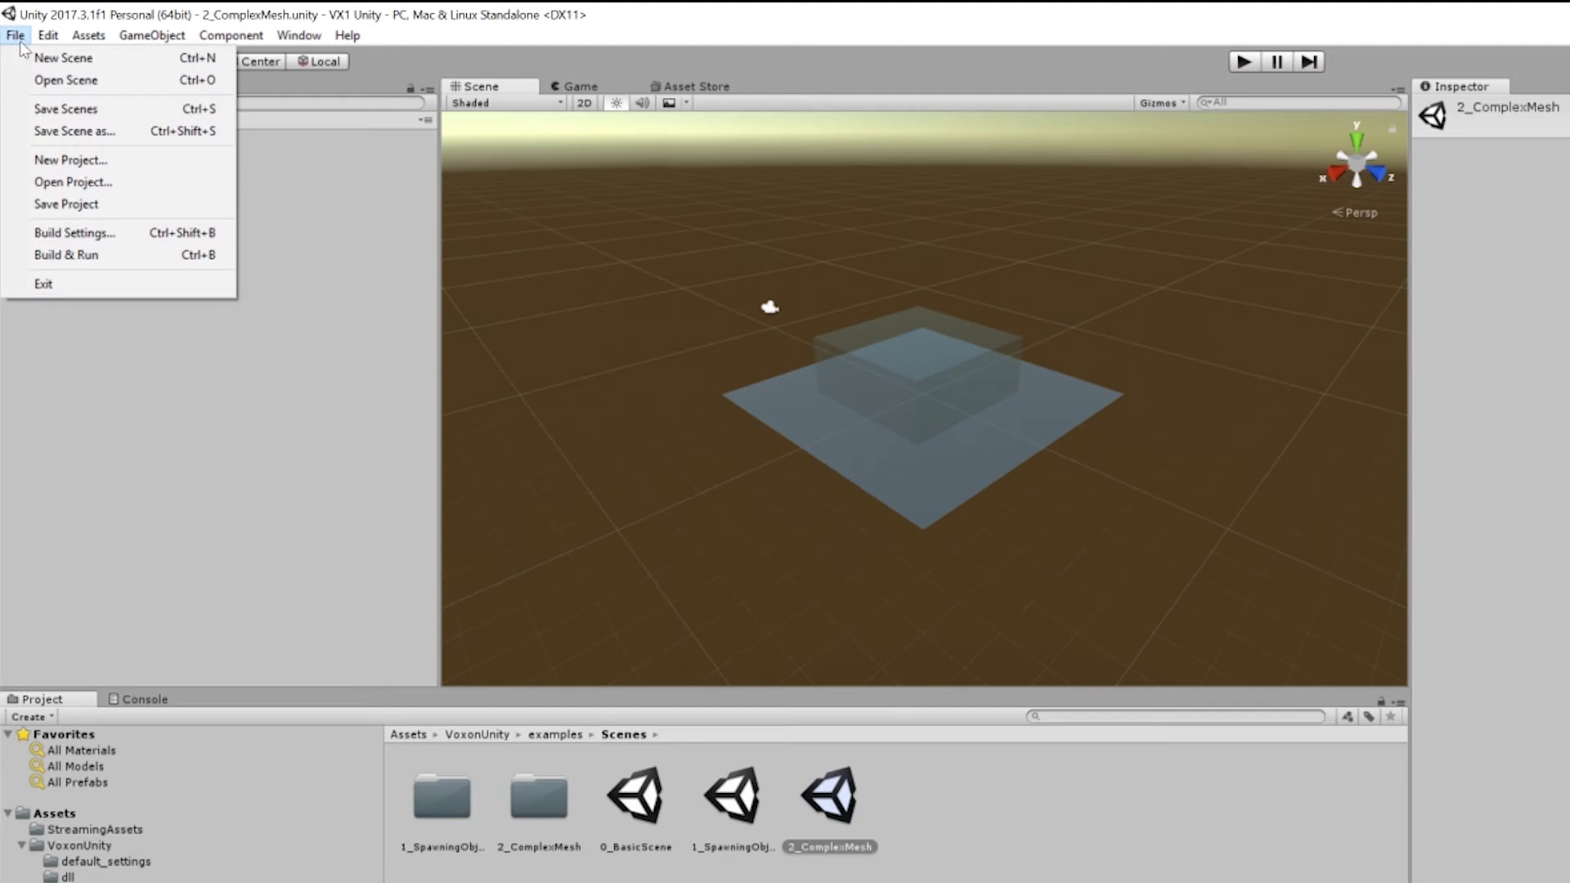
Build the scene as a Windows x86_64 standalone executable named test in the VX1 Unity project folder
click(128, 237)
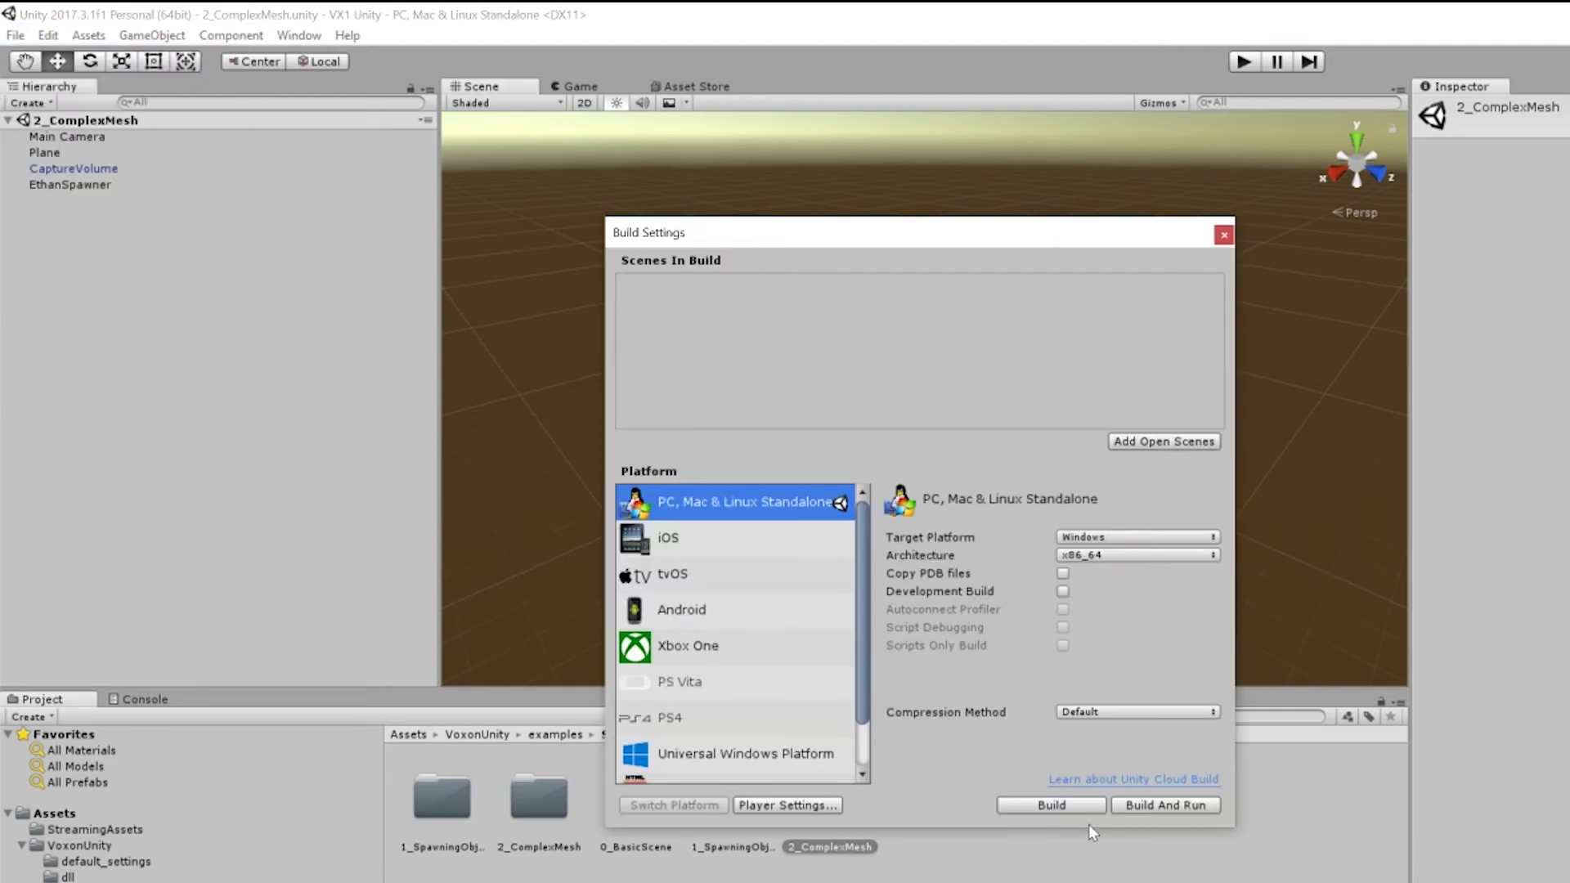
click(1087, 802)
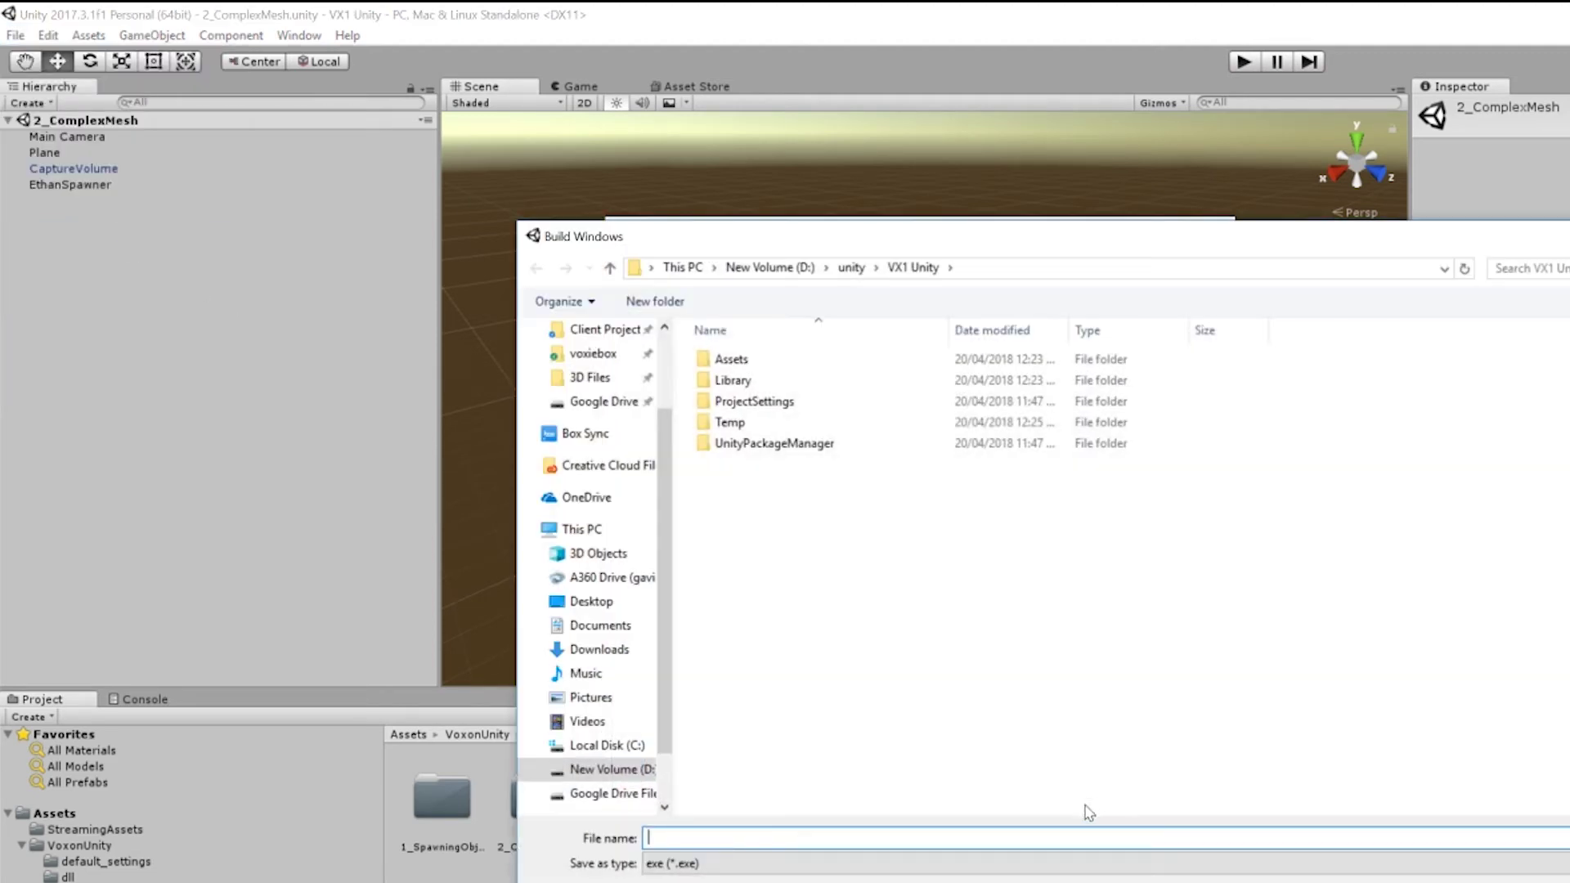
text(test)
key(Return)
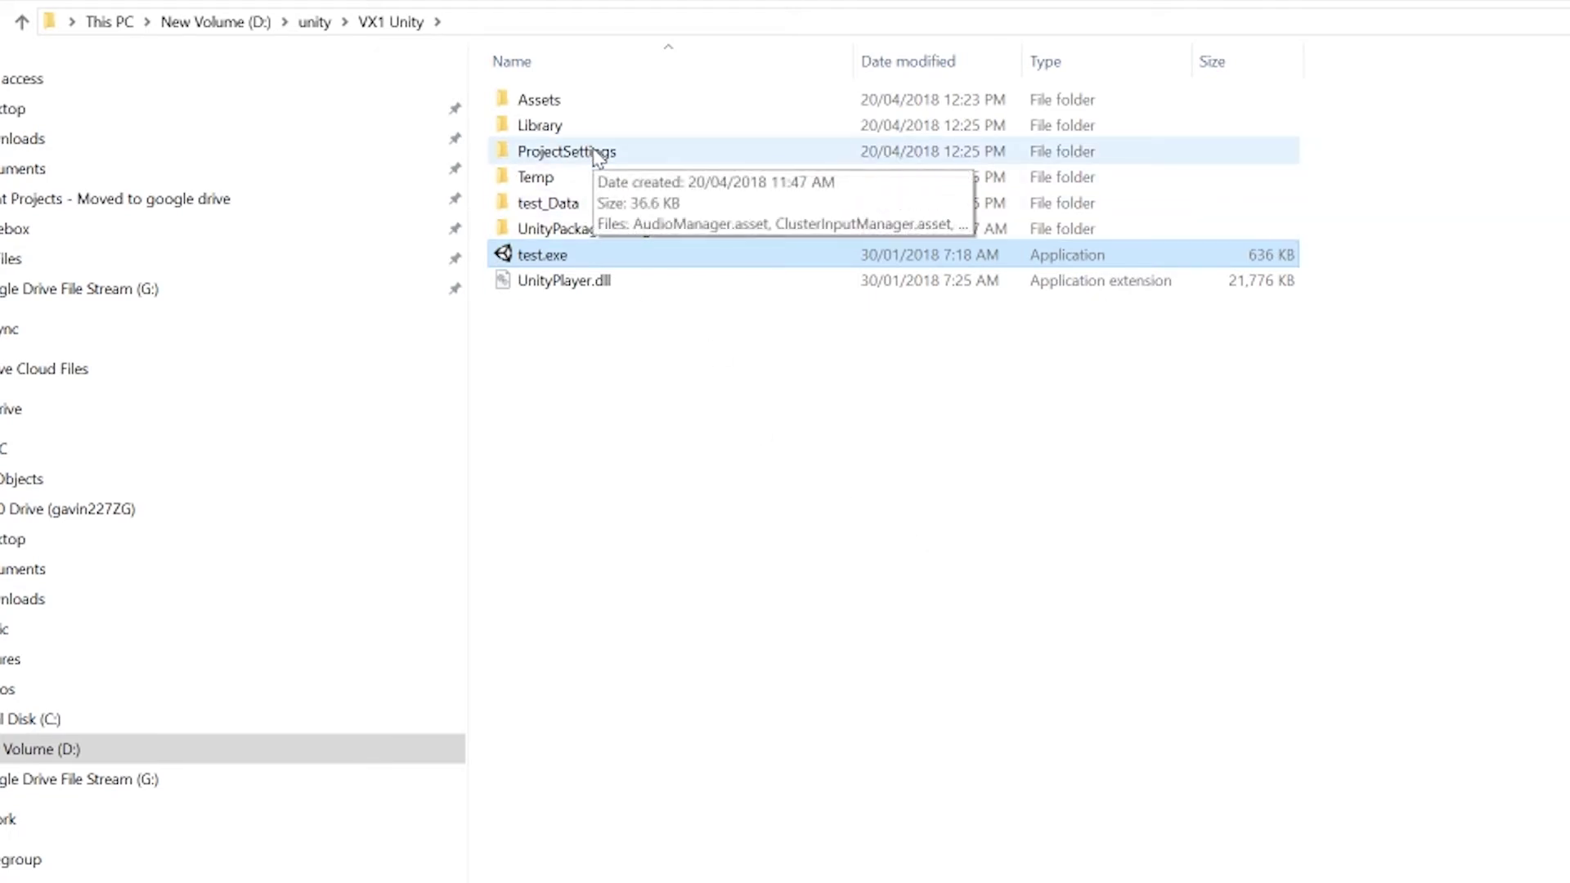
Copy voxiebox.ini and voxiebox_menu0.ini from Assets\VoxonUnity\default_settings into the VX1 Unity project folder beside test.exe
double_click(592, 99)
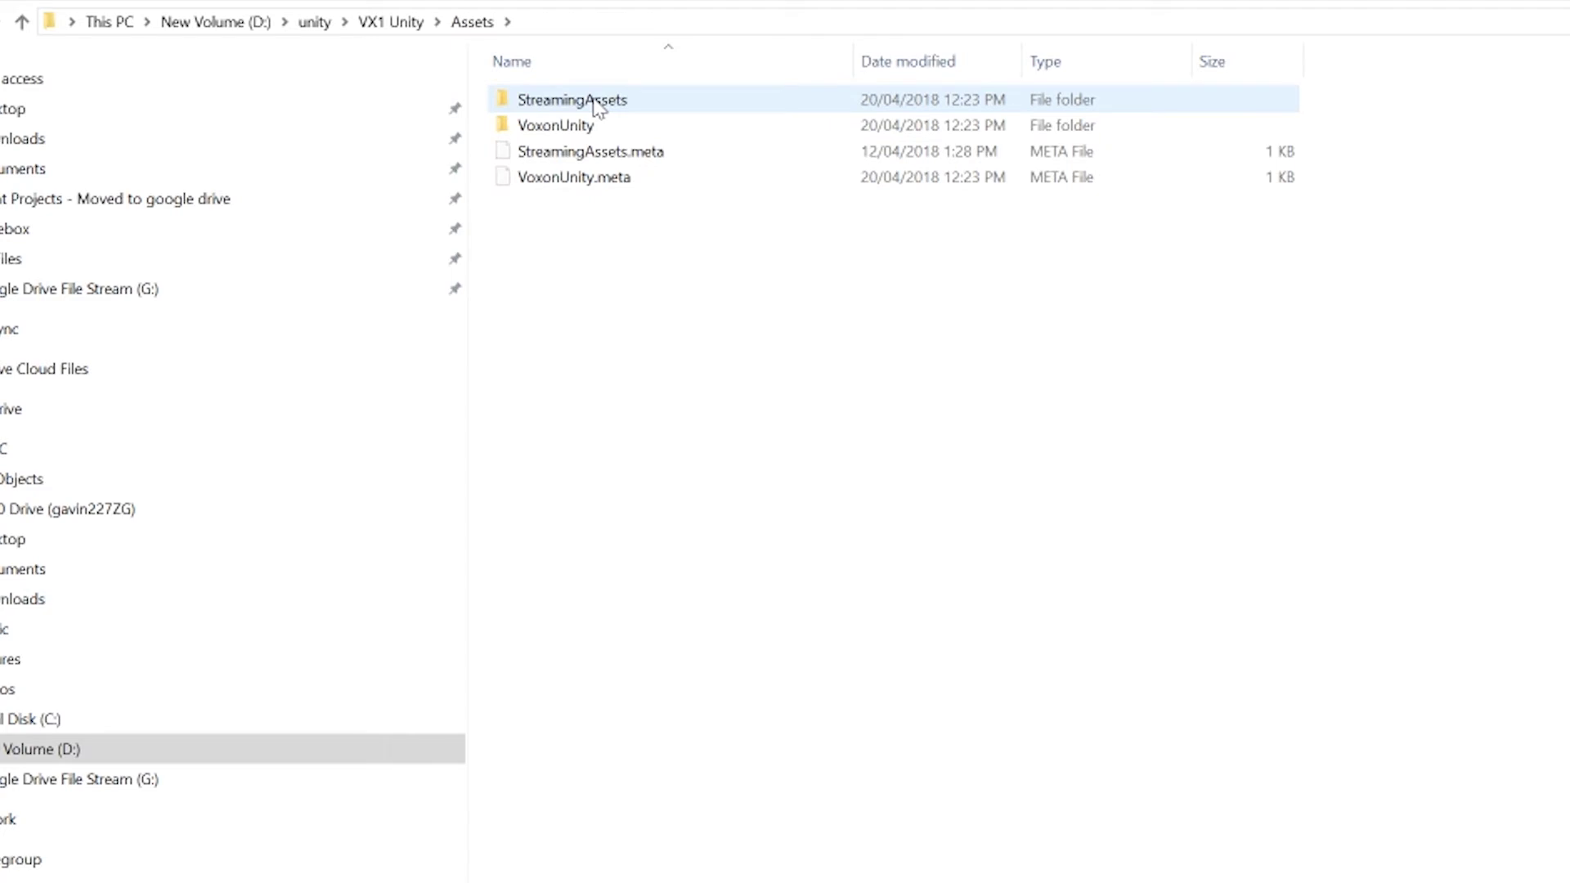
double_click(571, 131)
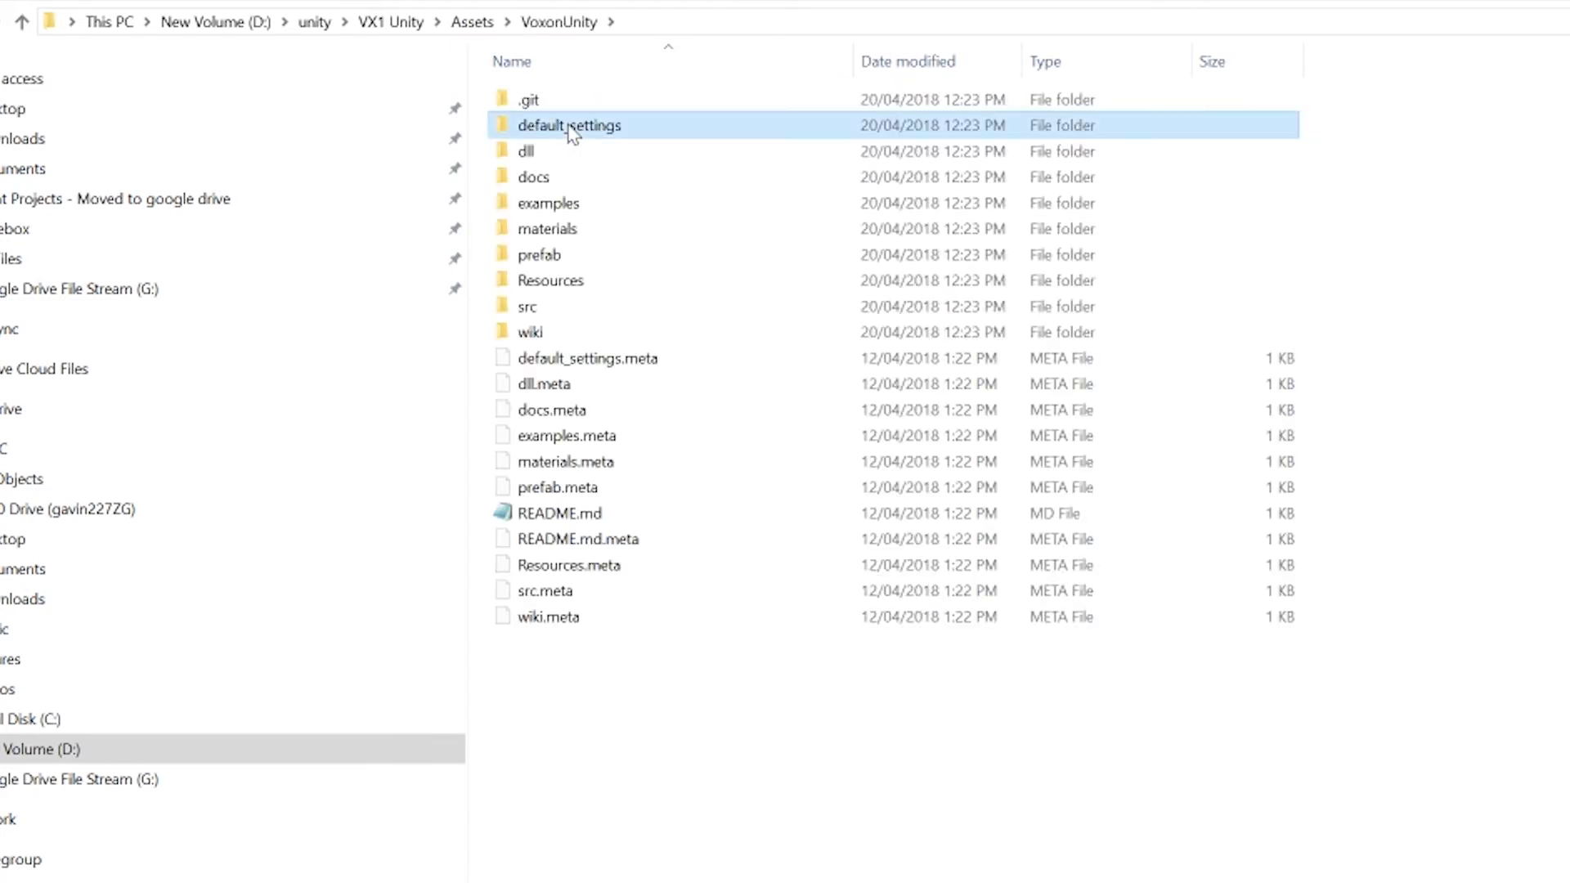
double_click(571, 129)
click(589, 153)
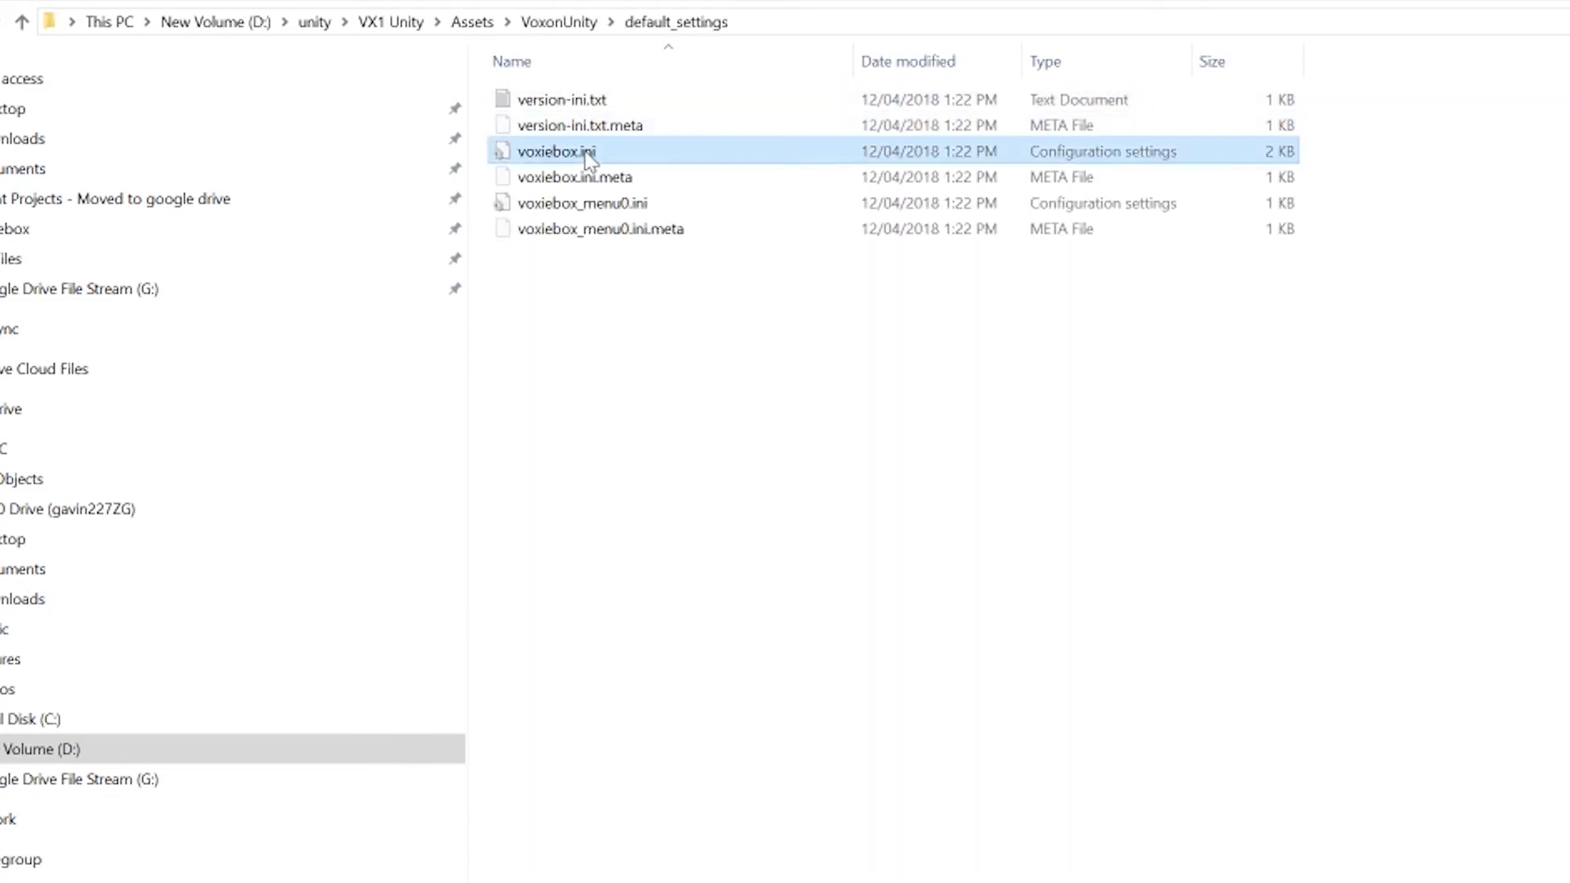
ctrl+click(582, 204)
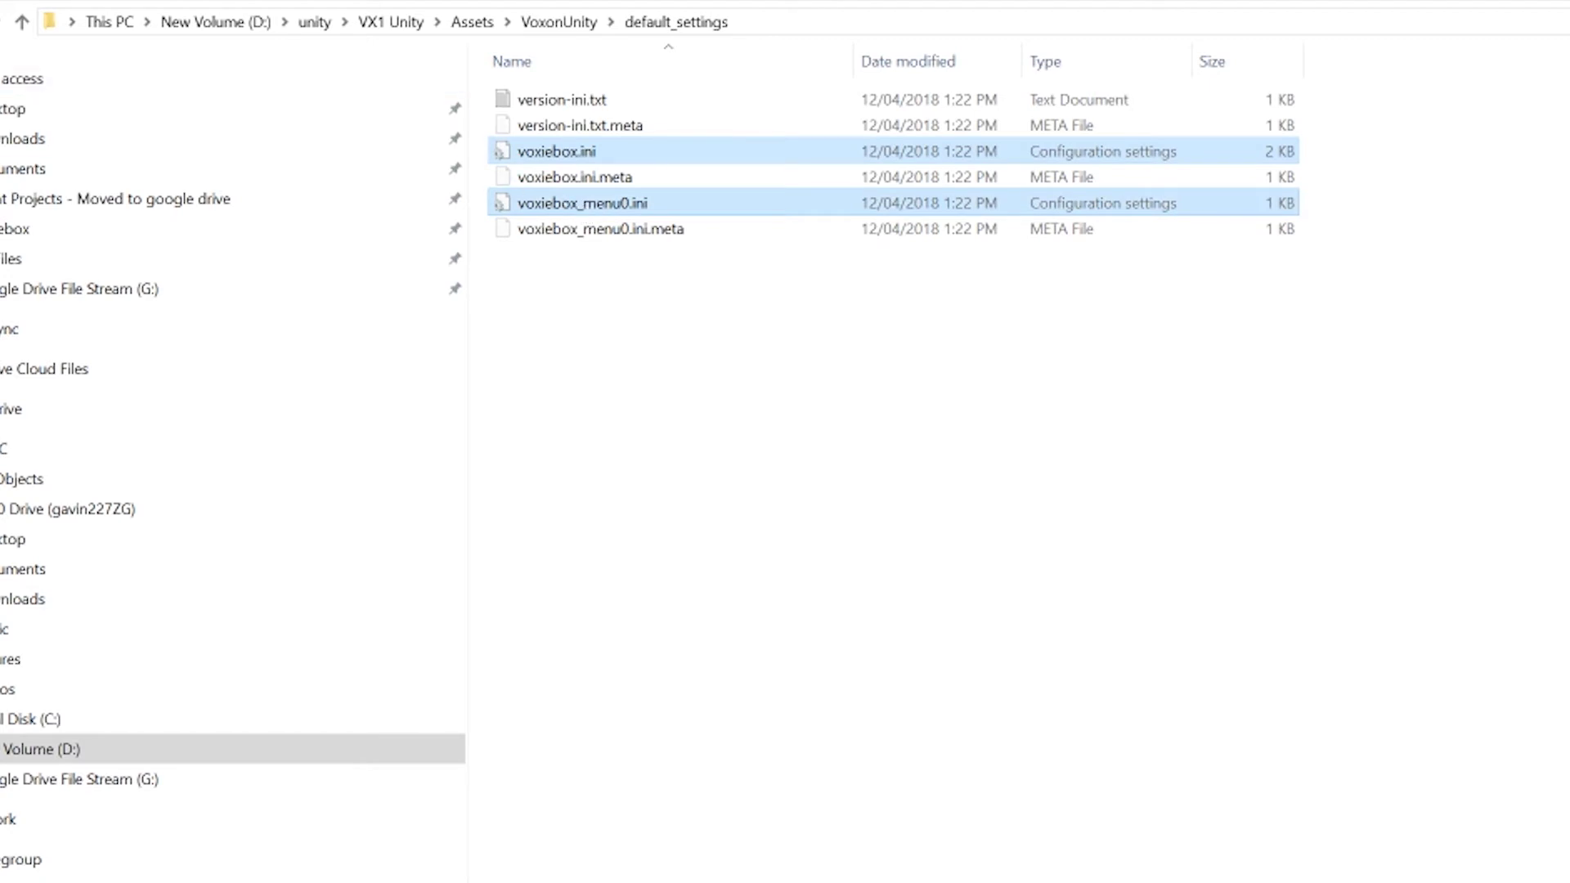
click(24, 23)
click(23, 23)
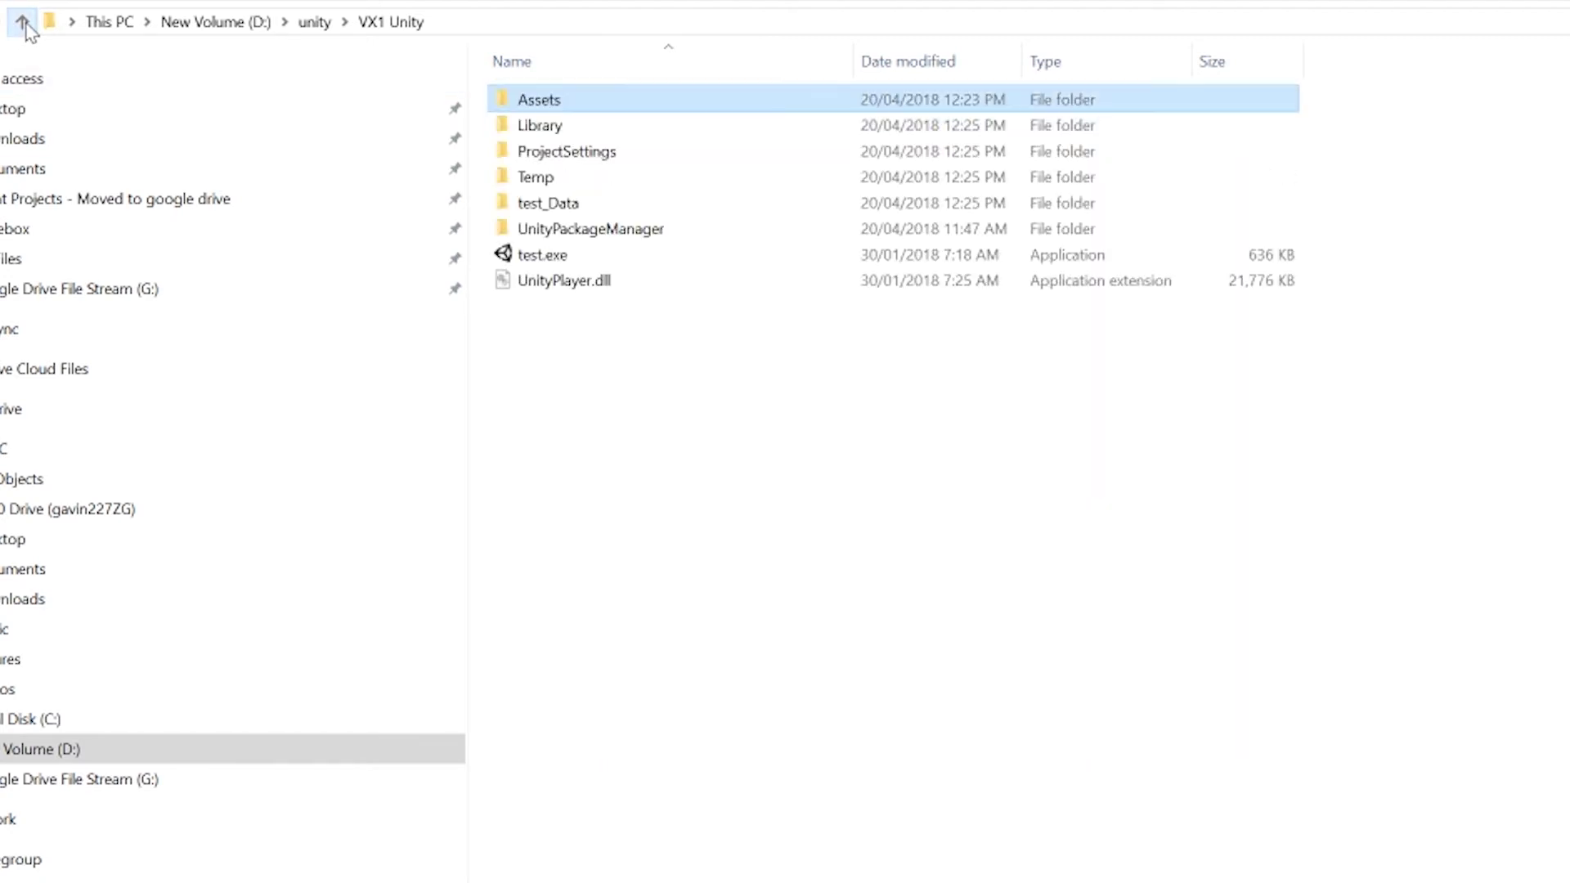
key(ctrl+v)
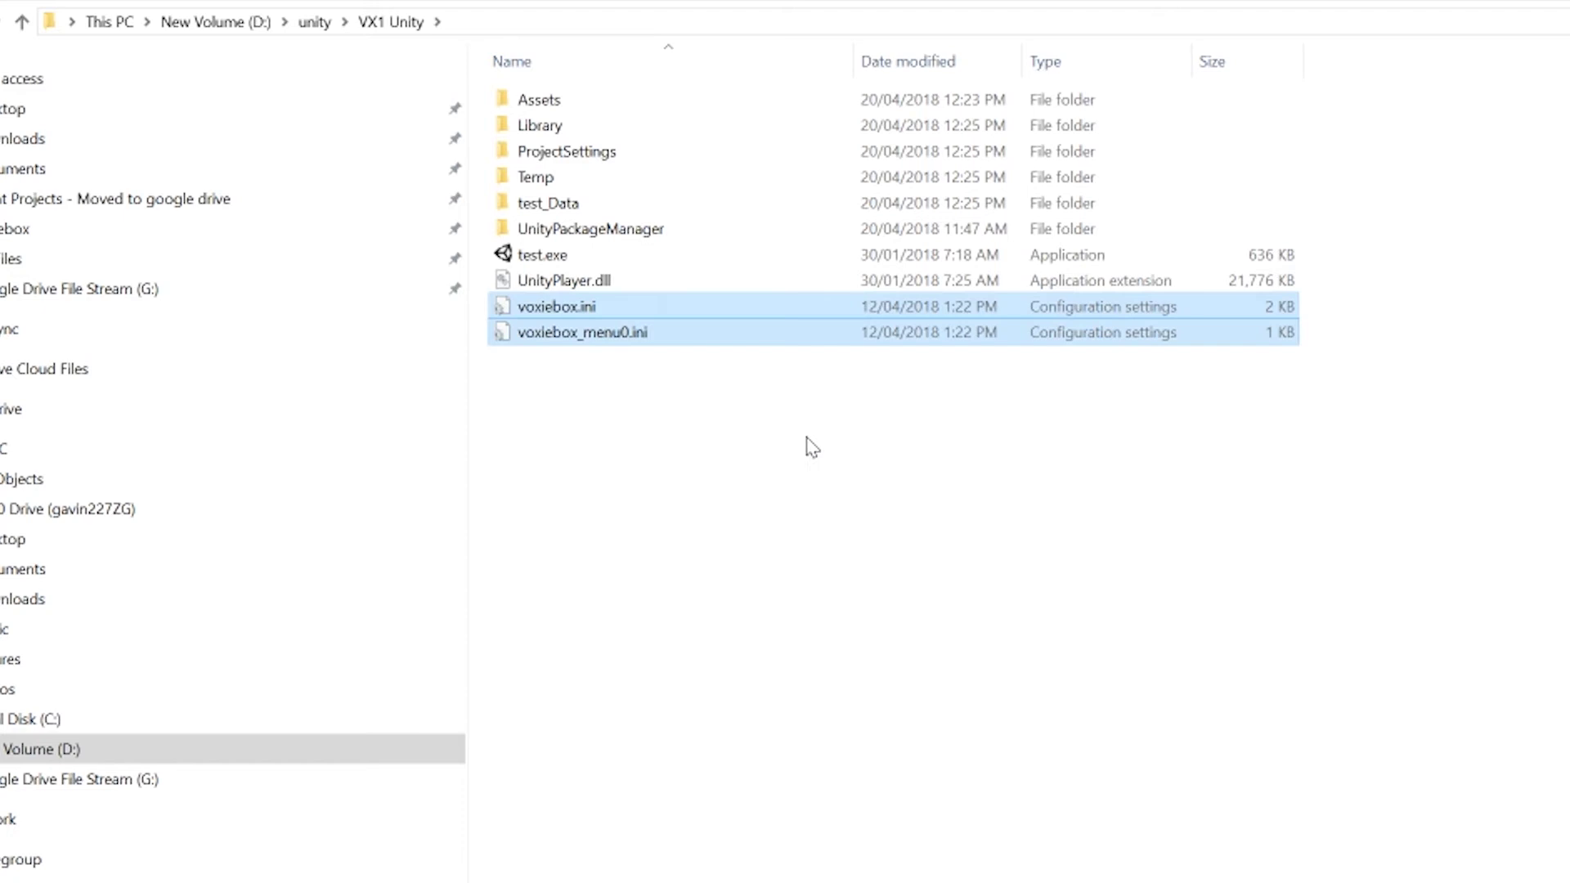
click(810, 456)
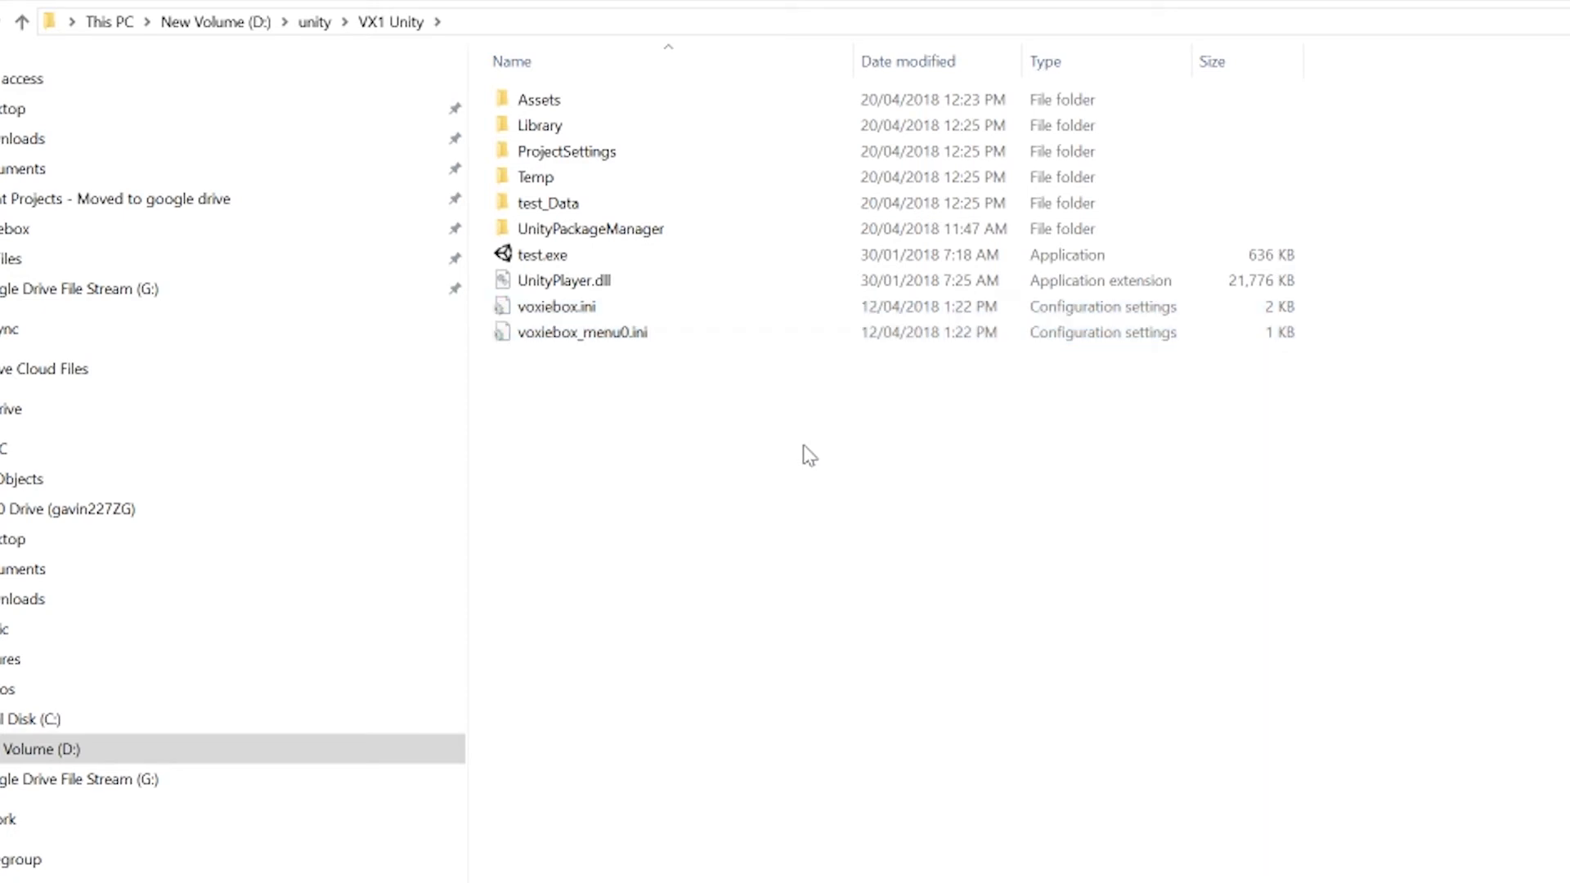
Create a shortcut to test.exe in the VX1 Unity project folder
click(530, 260)
right_click(527, 255)
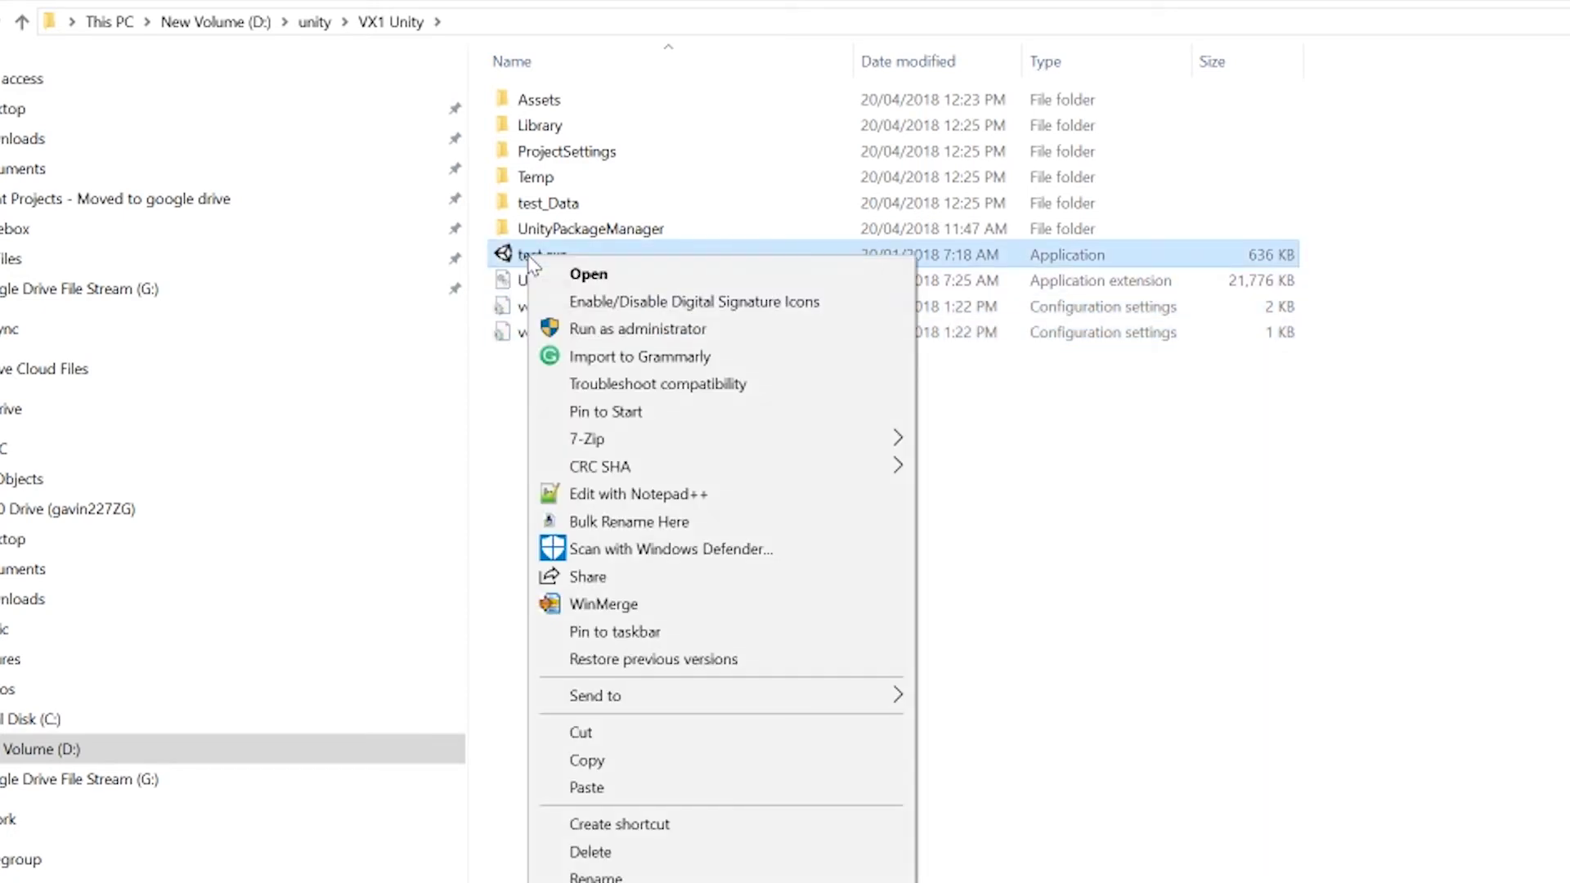
click(698, 824)
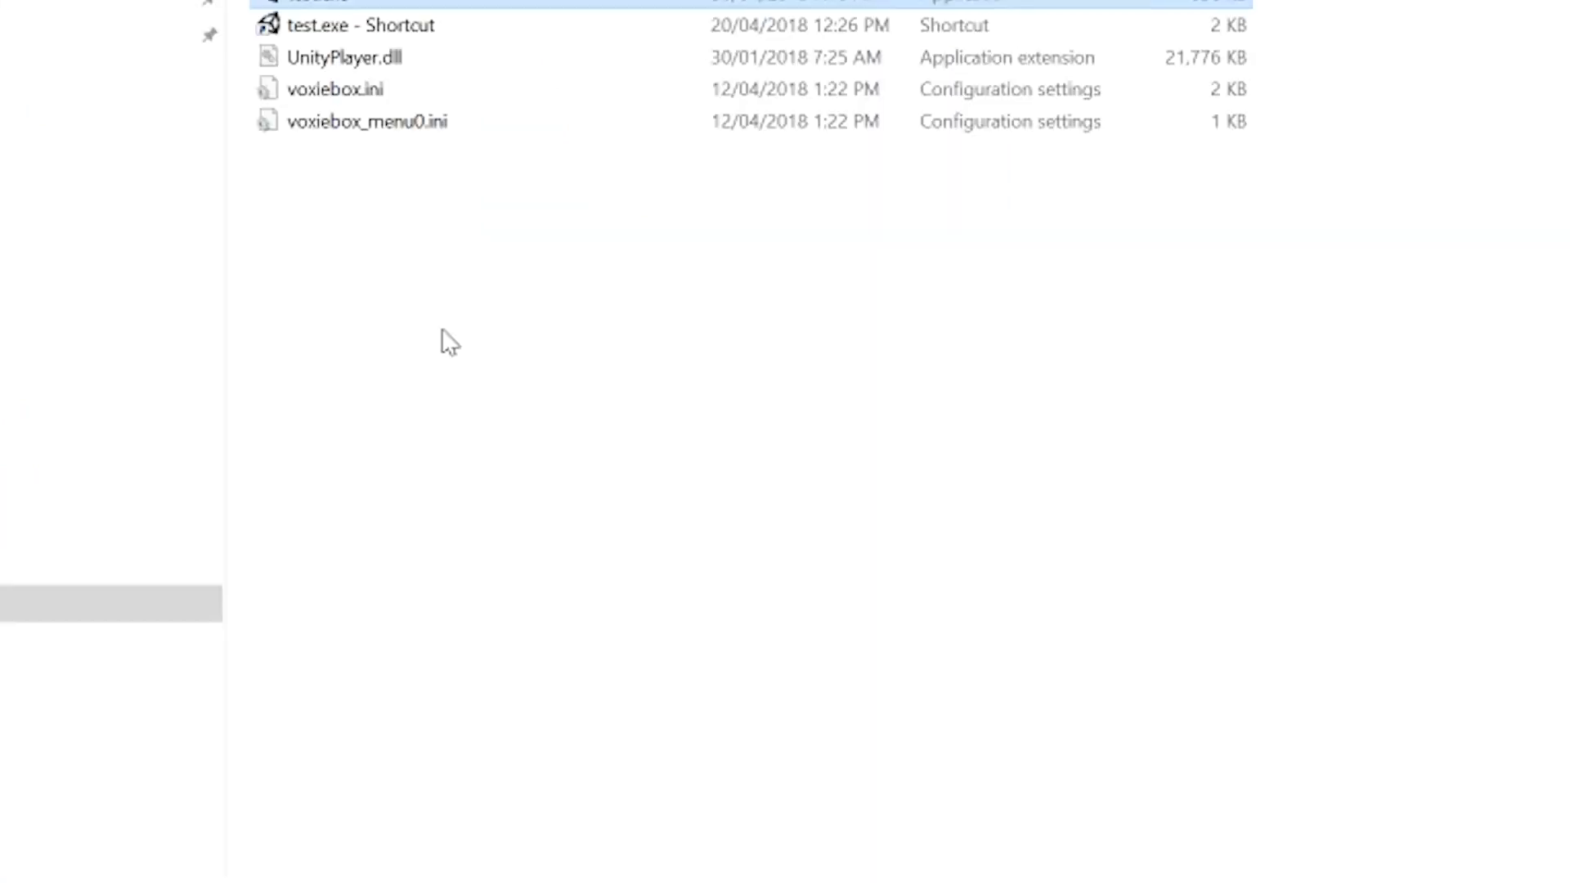
Append -batchmode to the target of the test.exe shortcut, save its properties and launch the shortcut
right_click(369, 29)
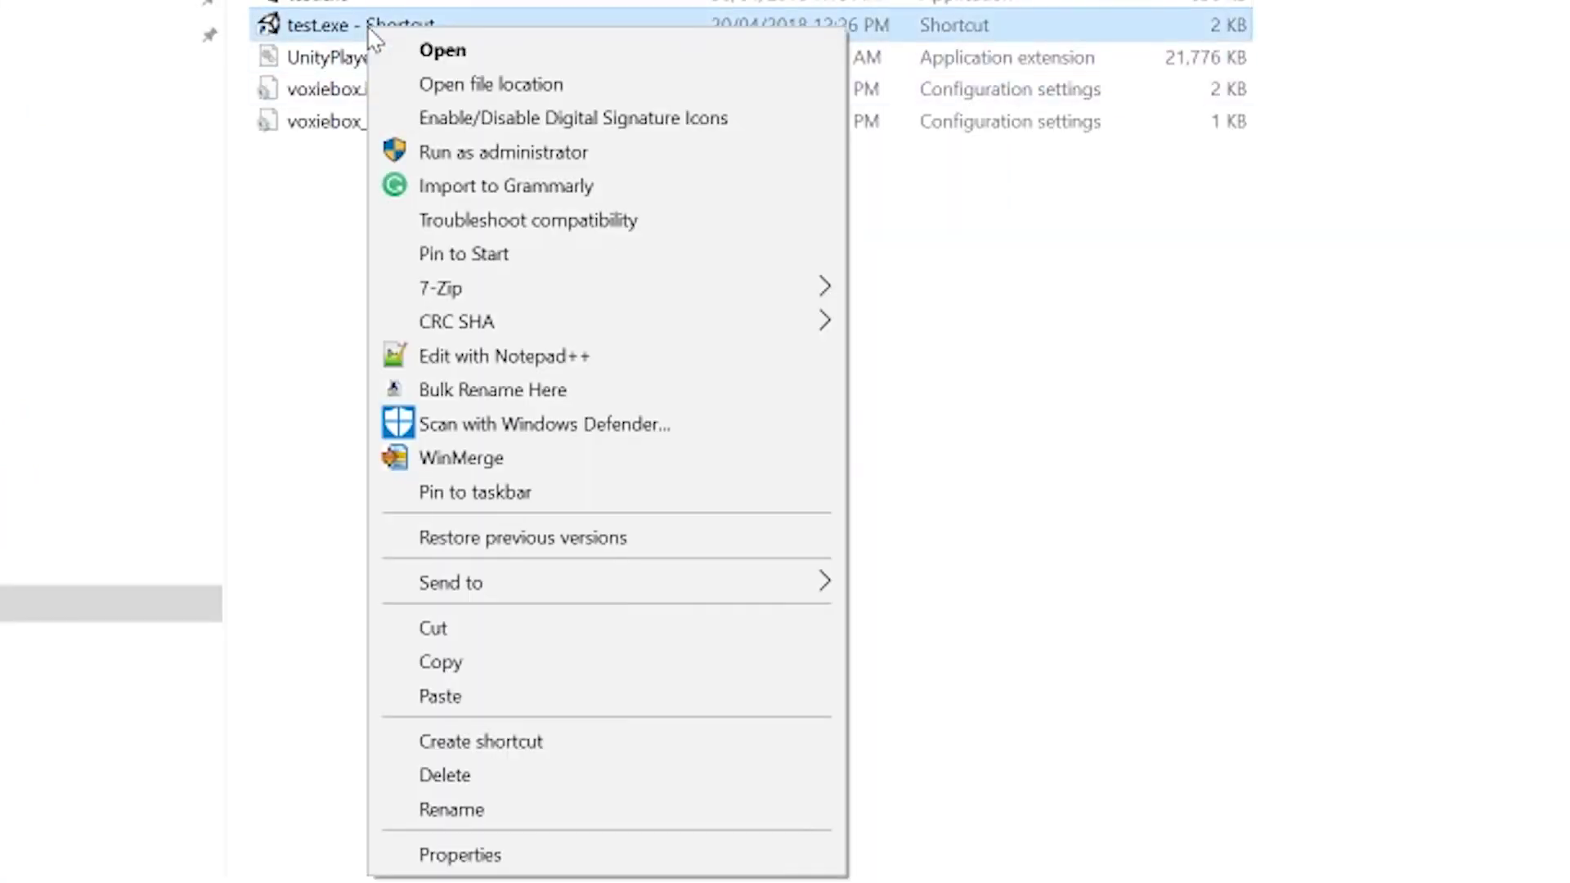
click(581, 856)
click(742, 306)
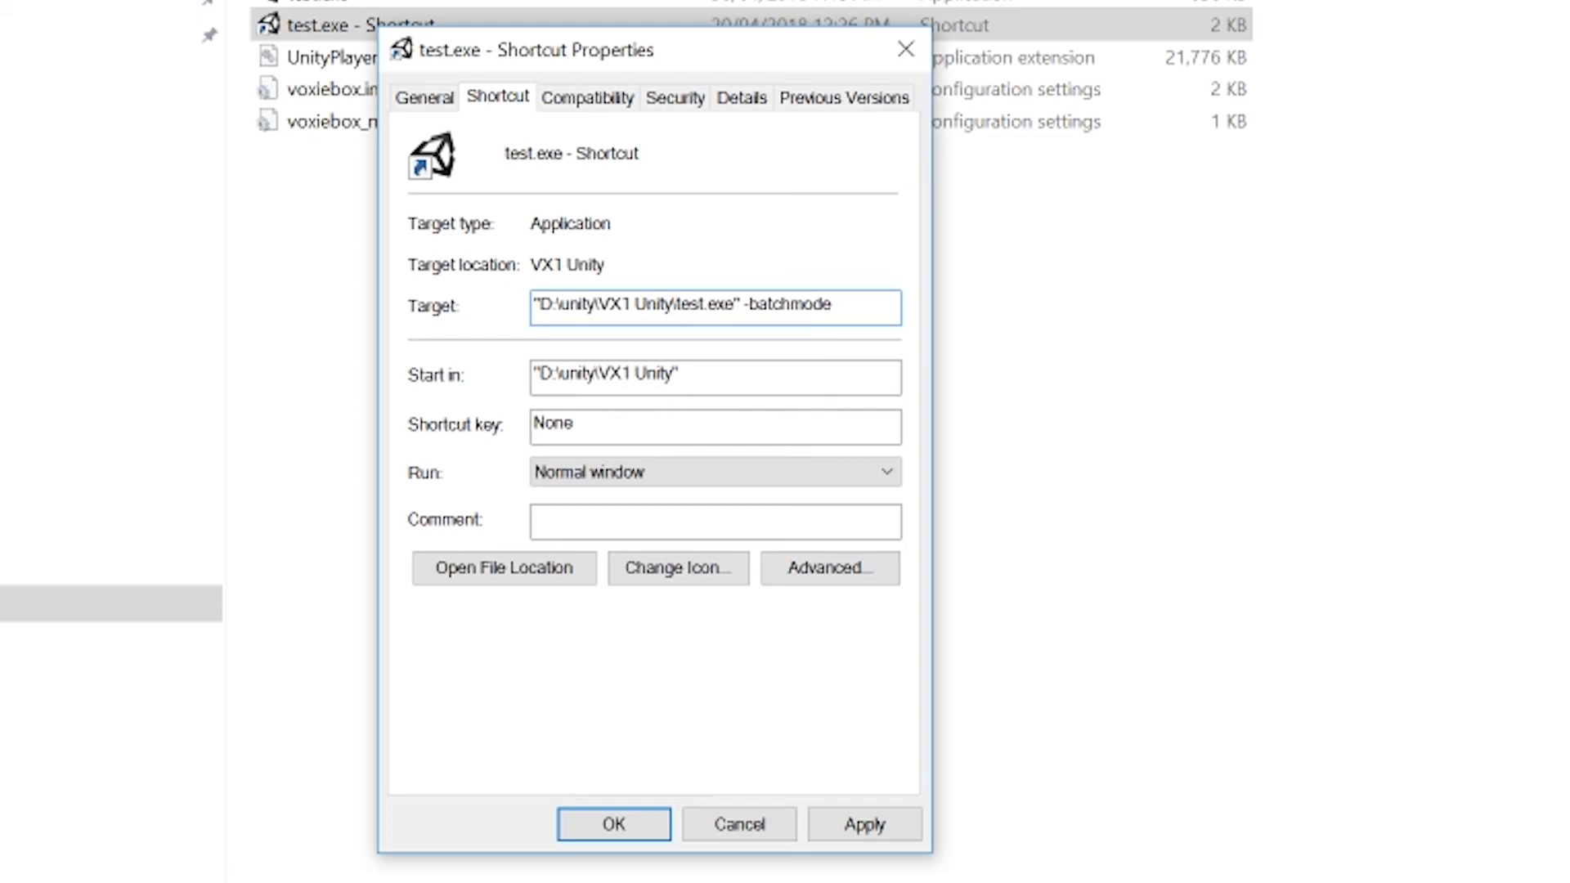
click(887, 828)
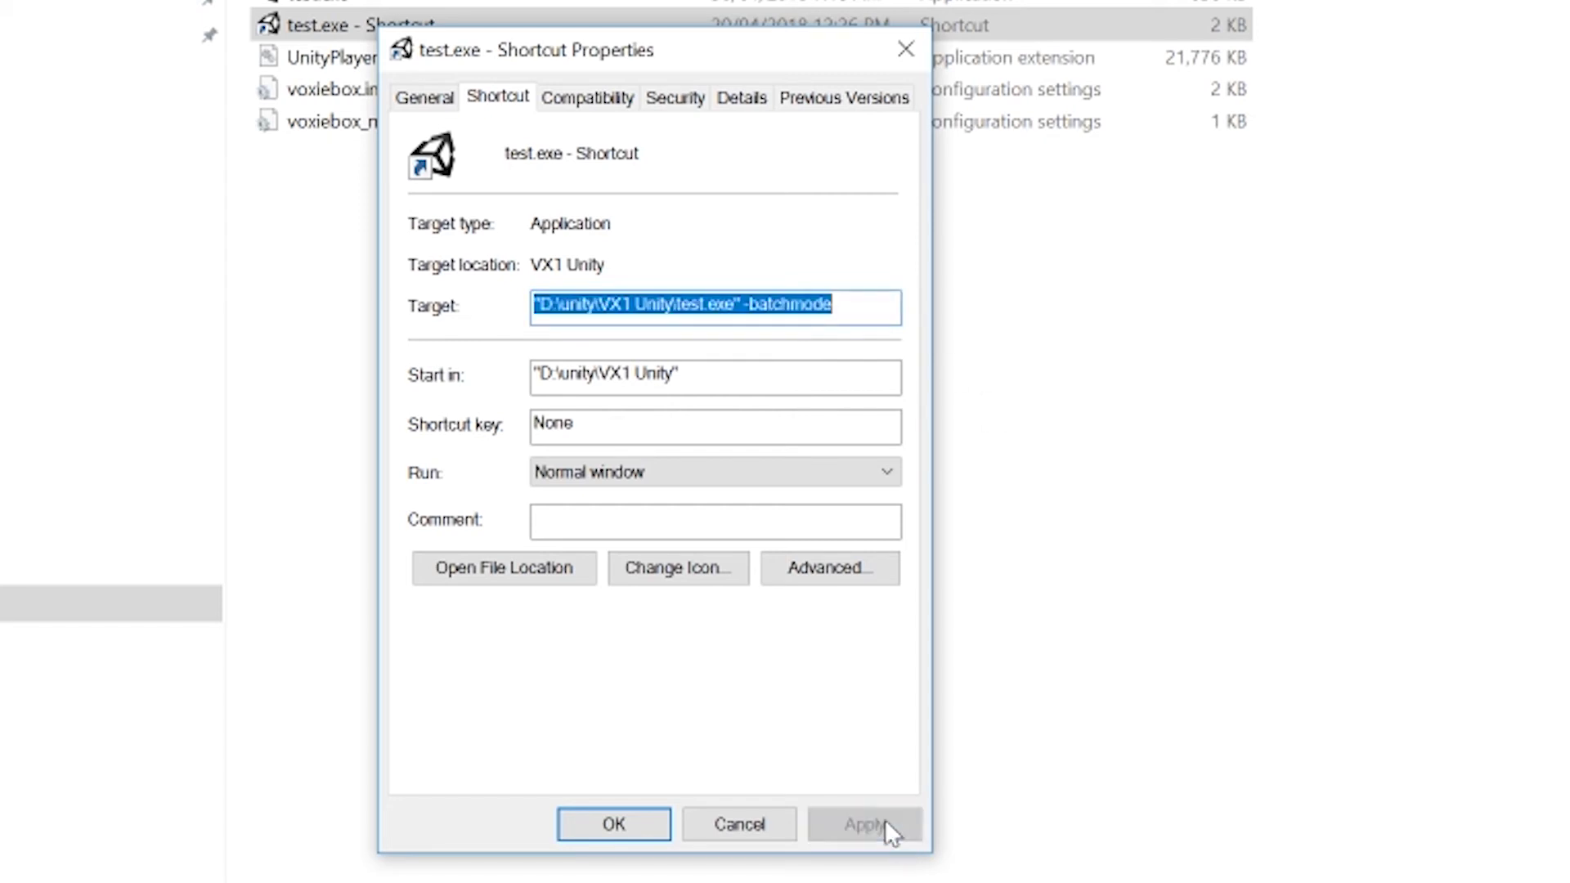
click(635, 822)
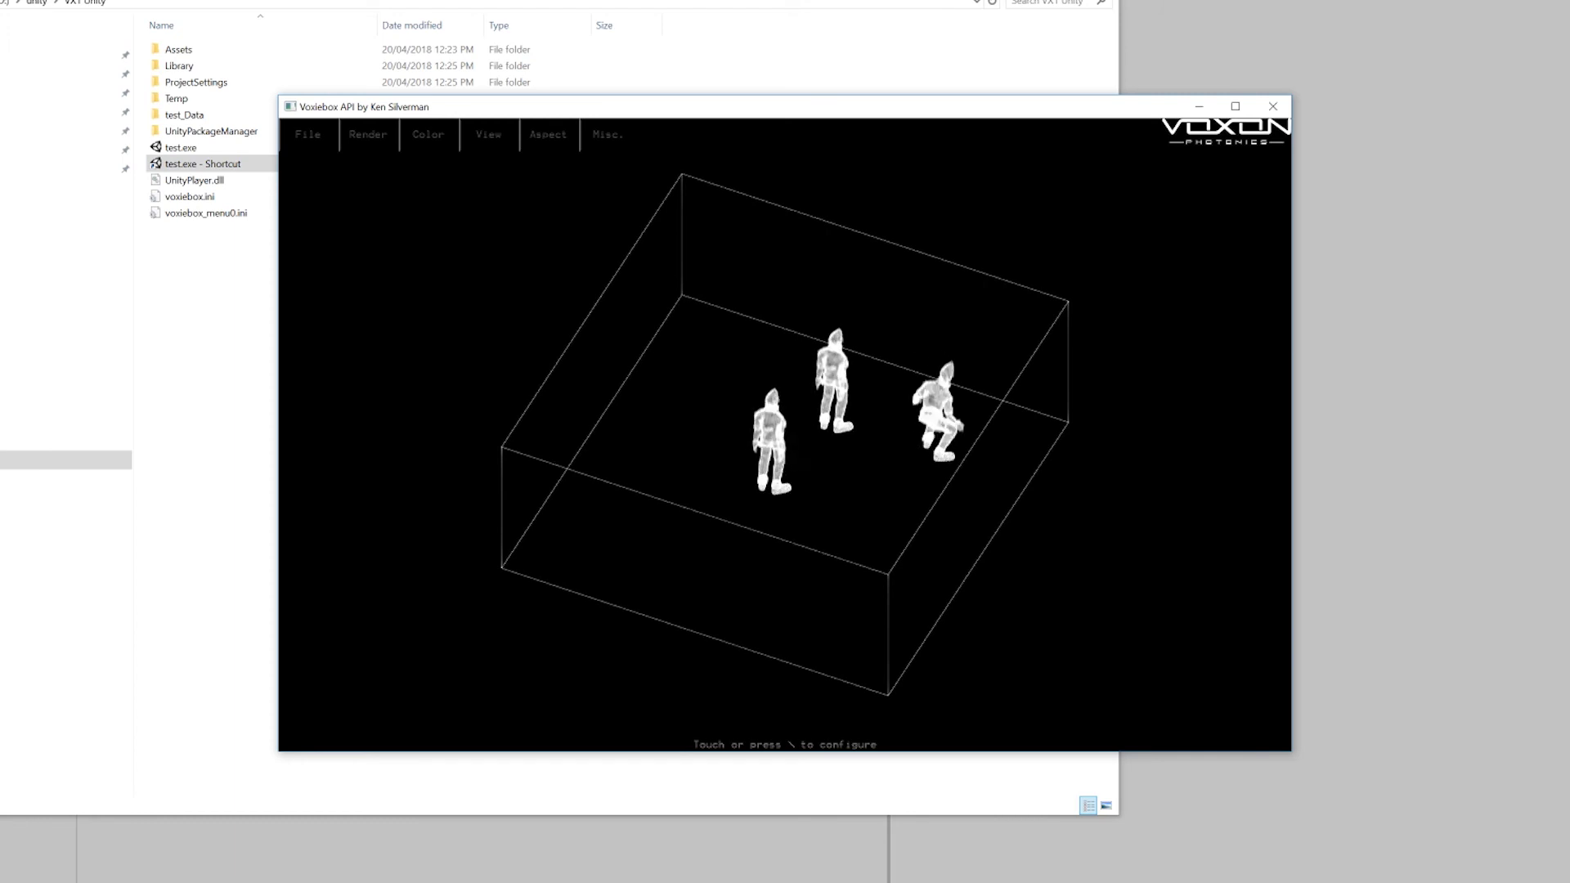
Open the simulator's configuration menu and set the view's horizontal angle to about 156
key(backslash)
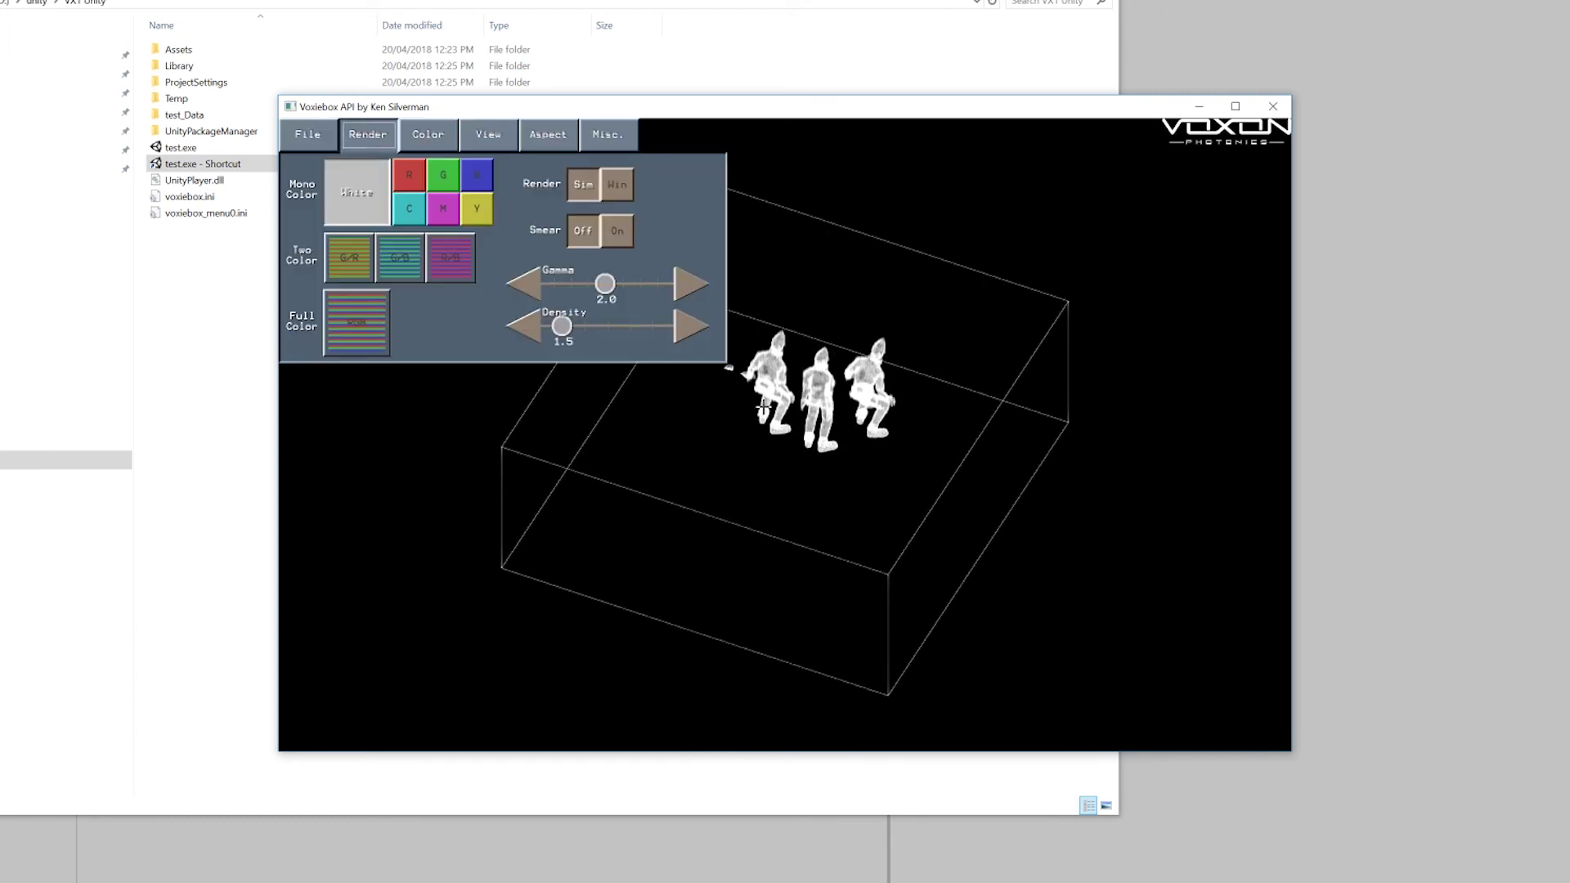
click(428, 134)
click(489, 135)
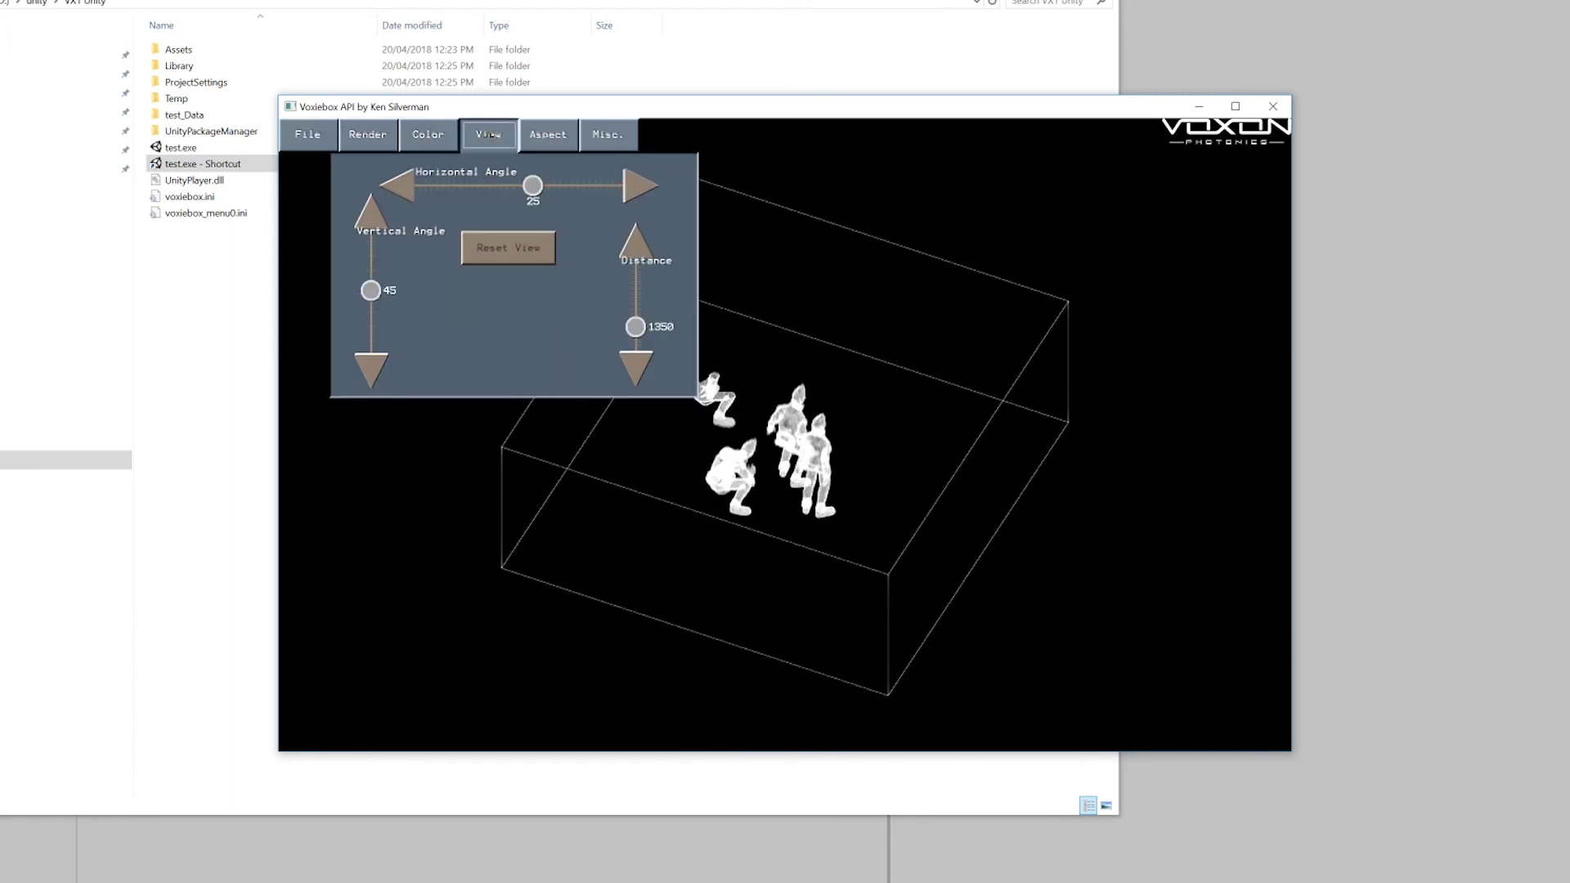
drag(533, 186, 609, 188)
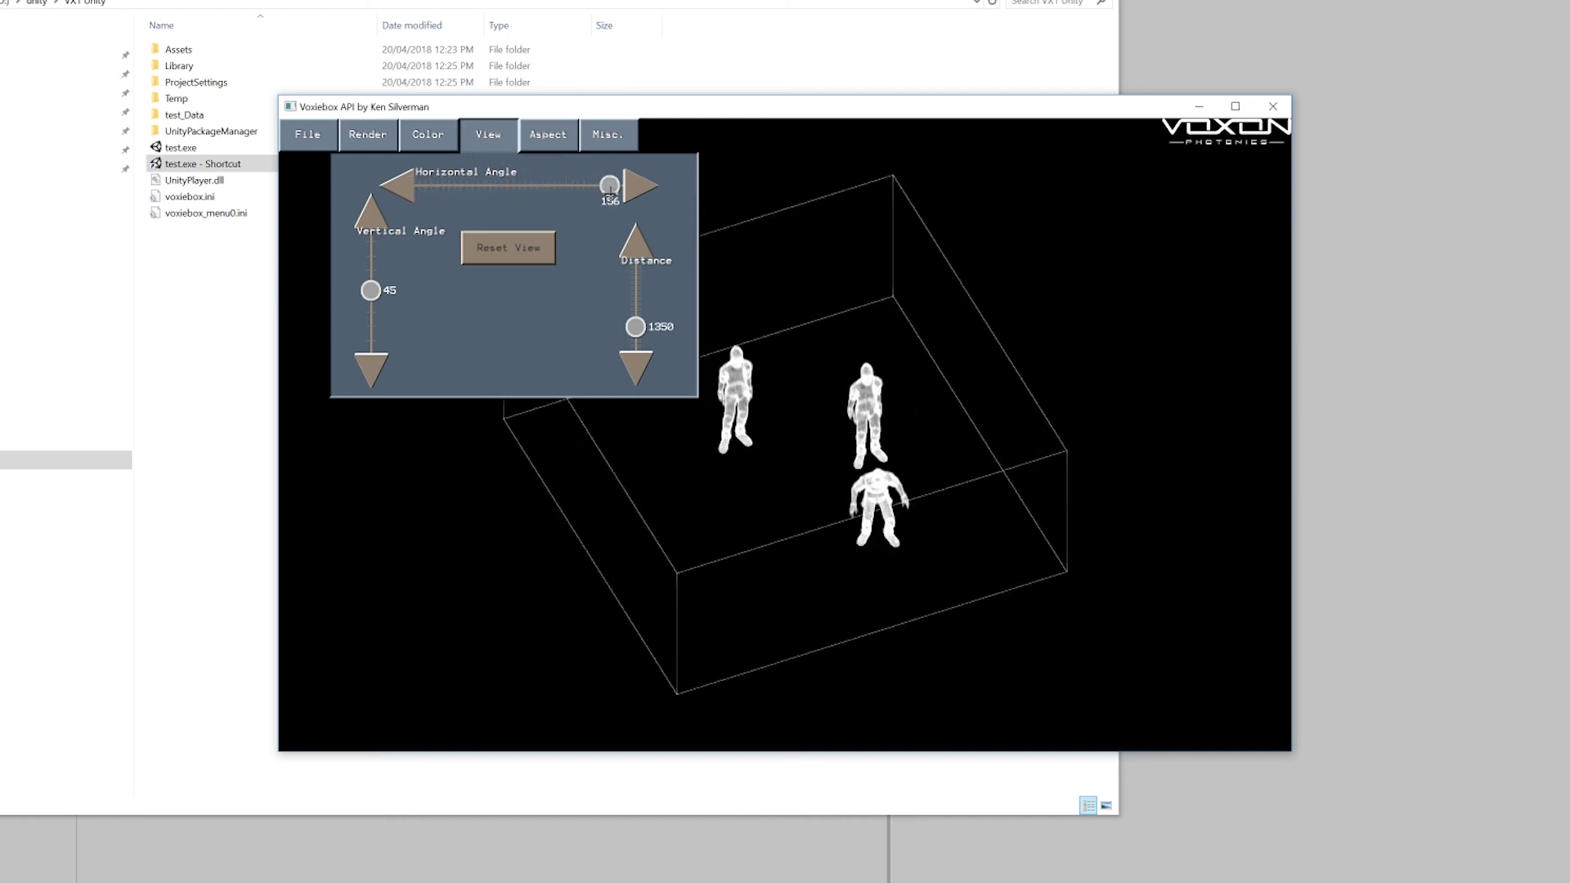
Try the three two-colour render modes, switch the rendering to full colour RGB and quit the simulation
click(370, 134)
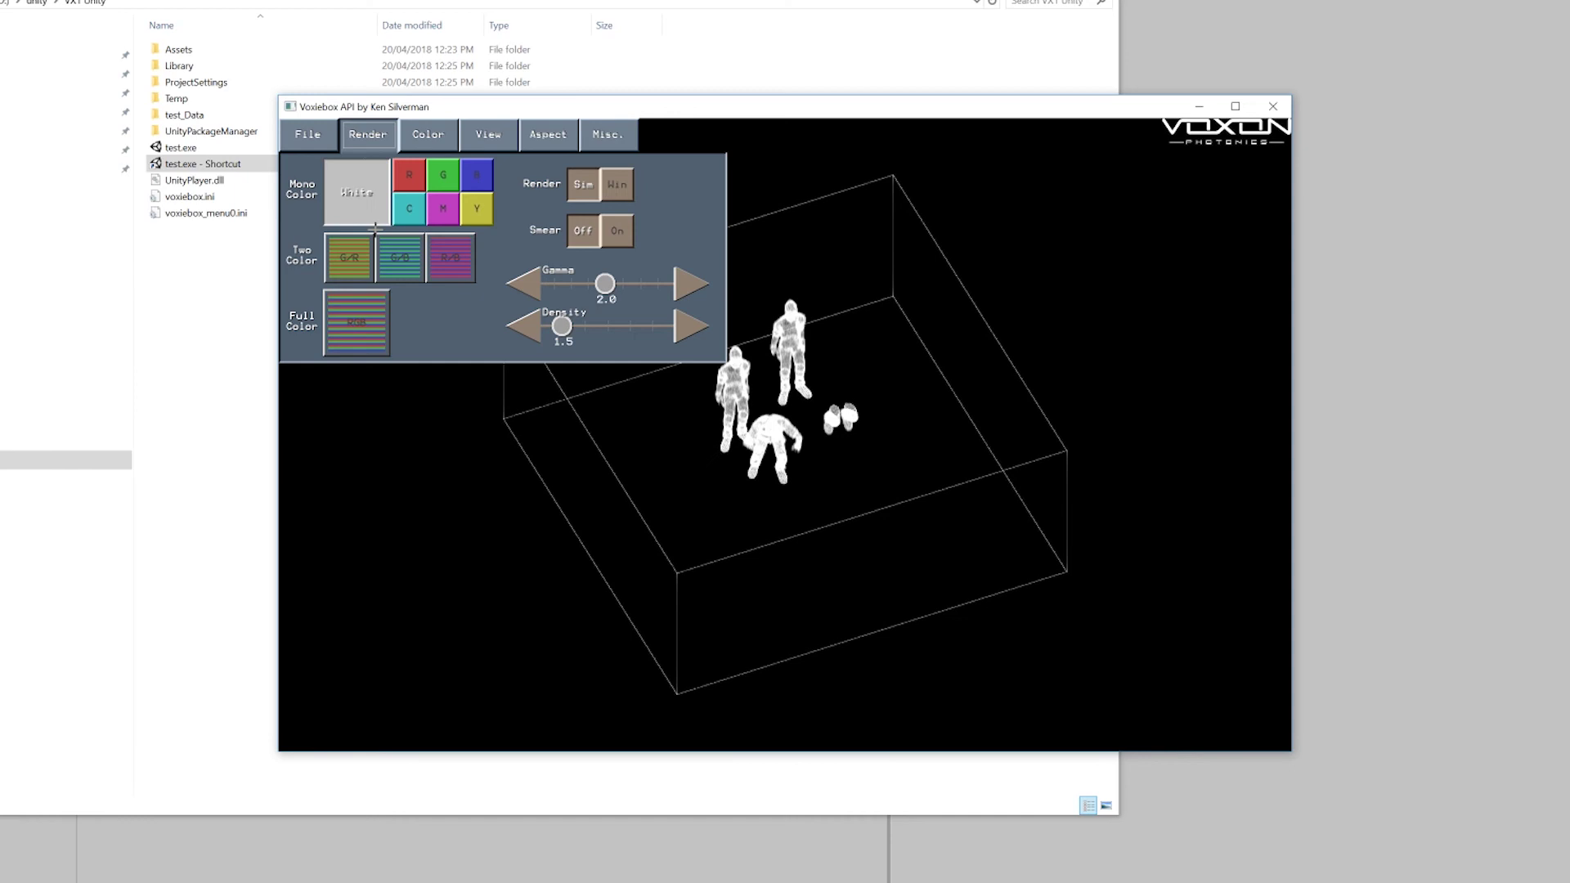
click(352, 257)
click(400, 257)
click(452, 257)
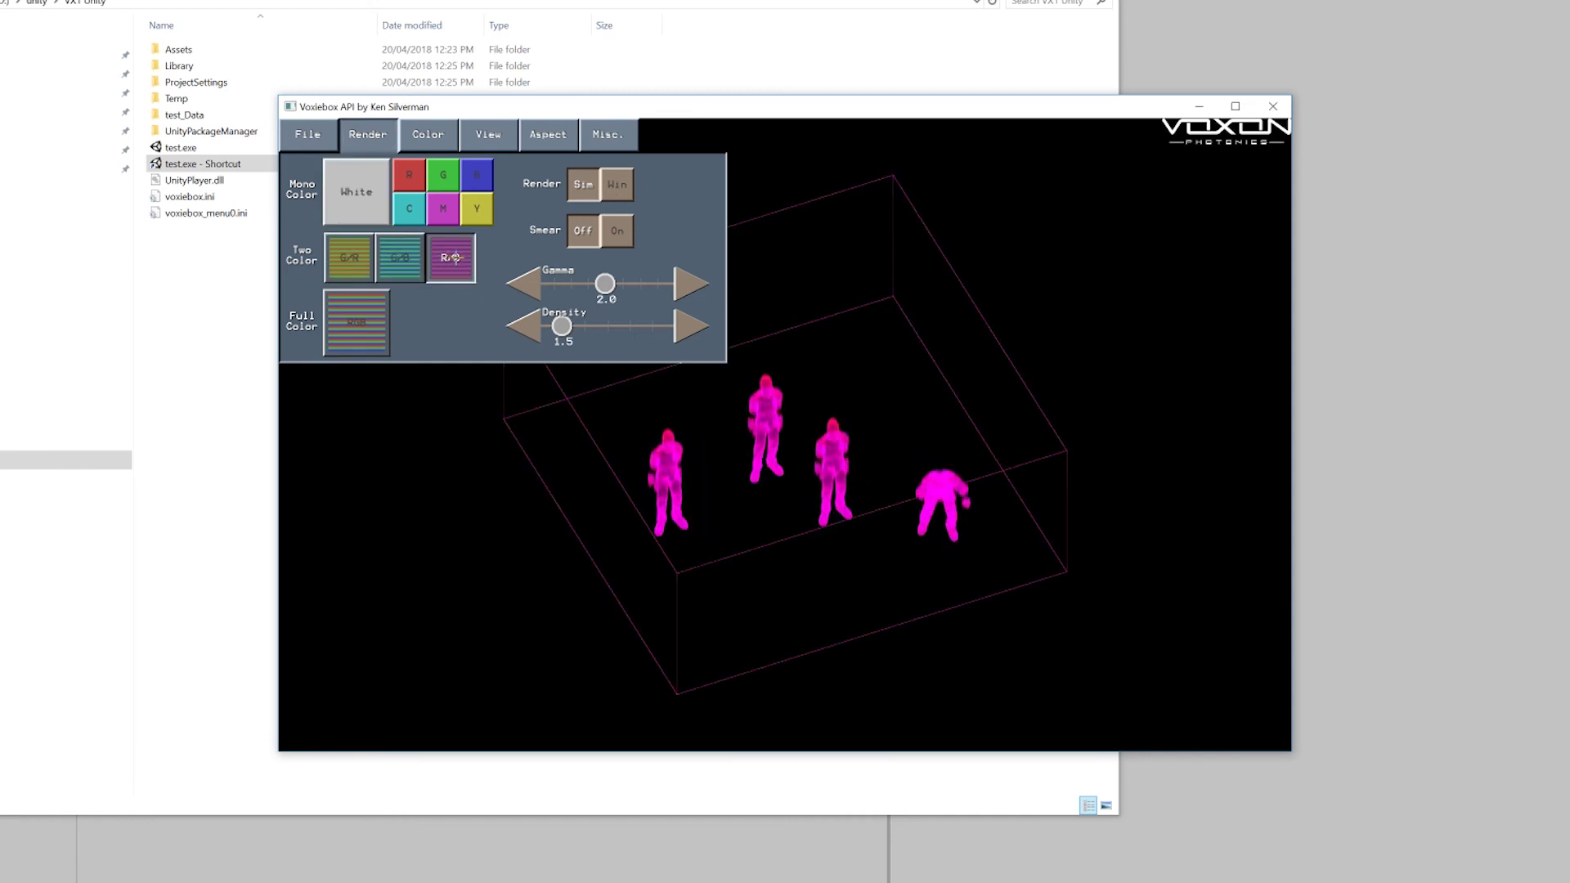
click(377, 308)
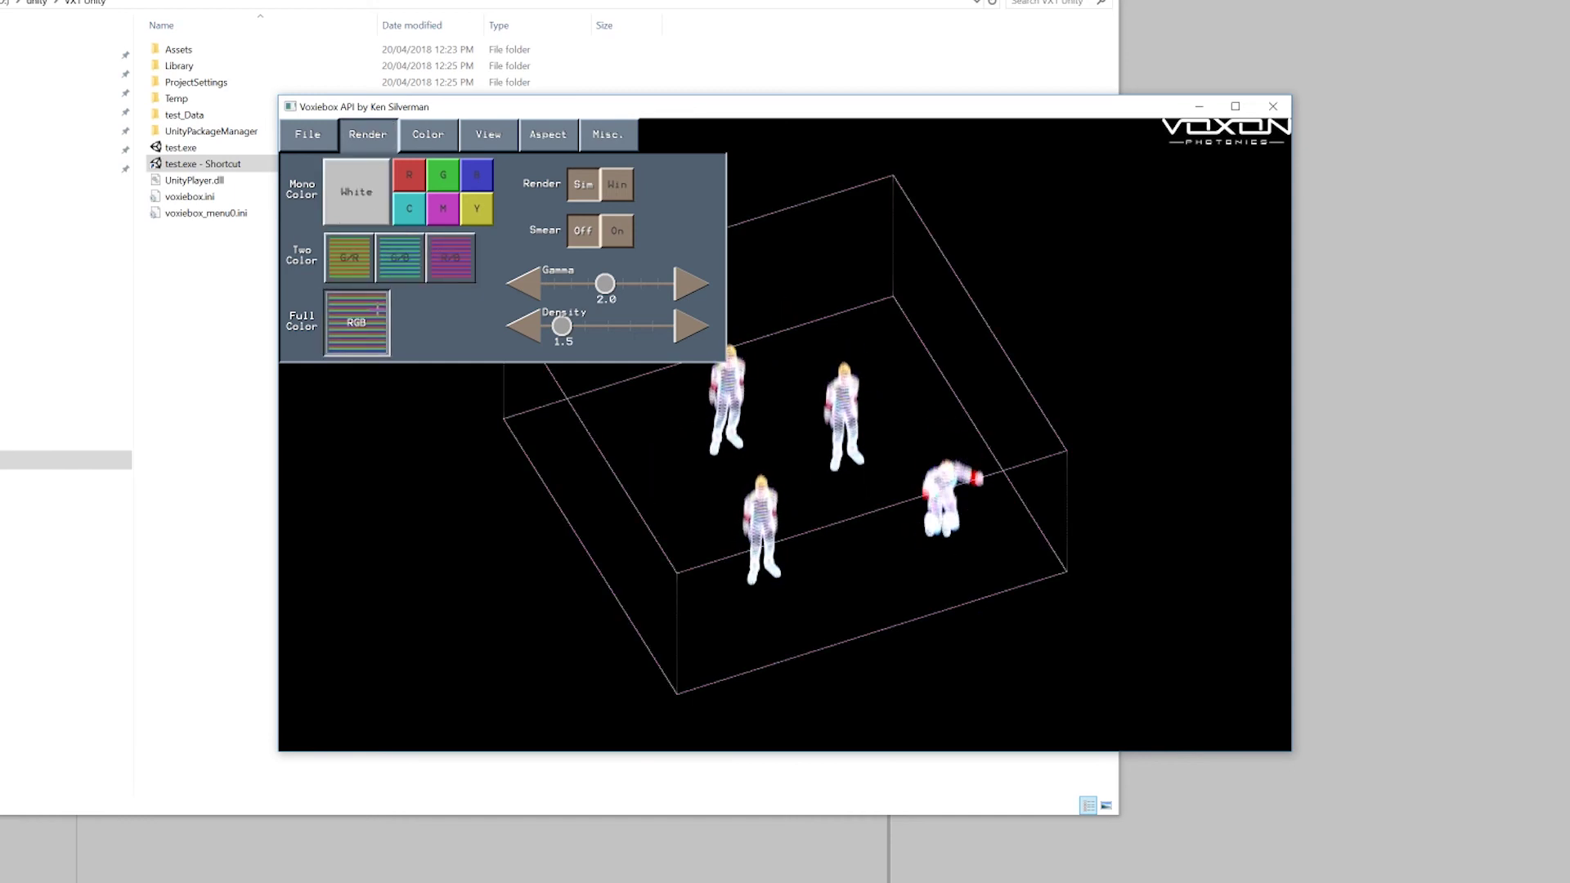
key(Escape)
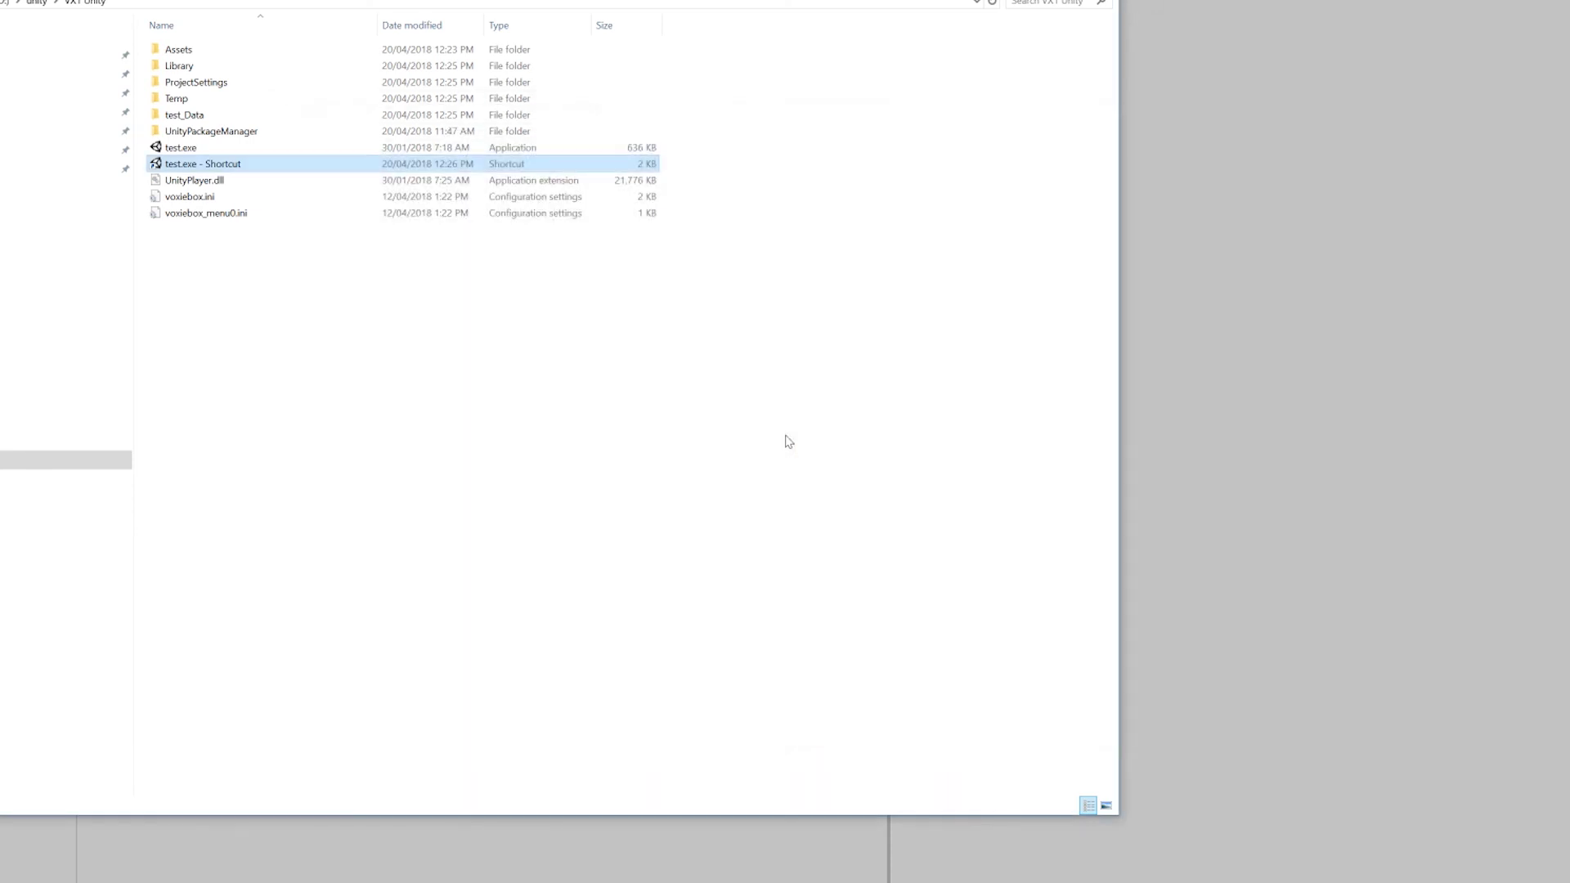